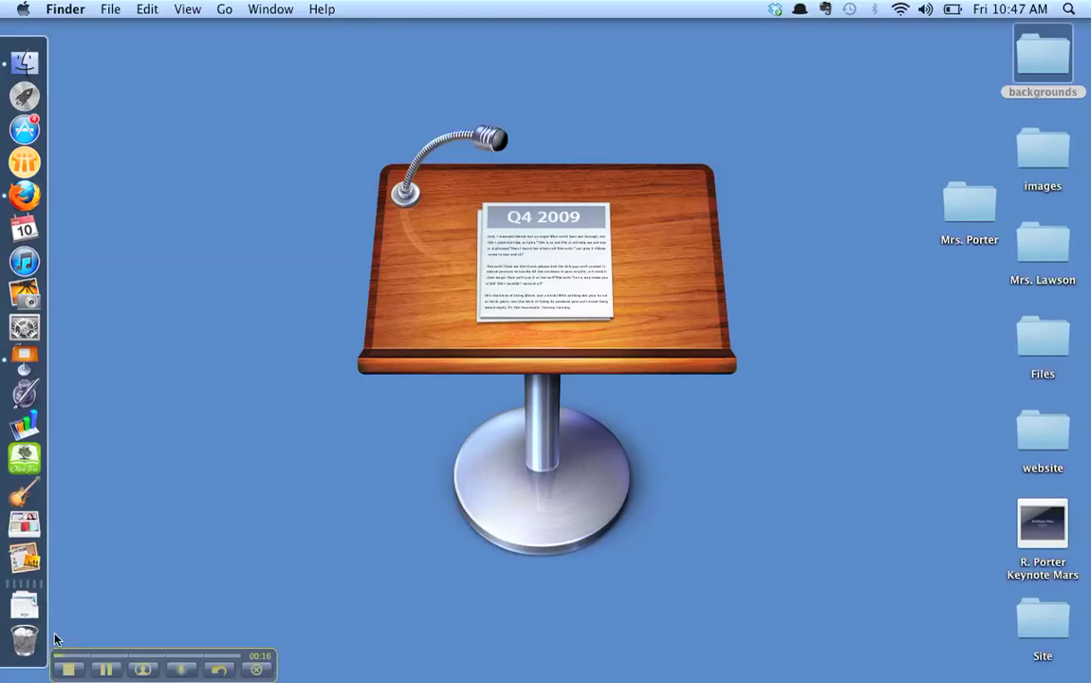
Step: Switch to Firefox and search Google Images for "mars"
click(26, 195)
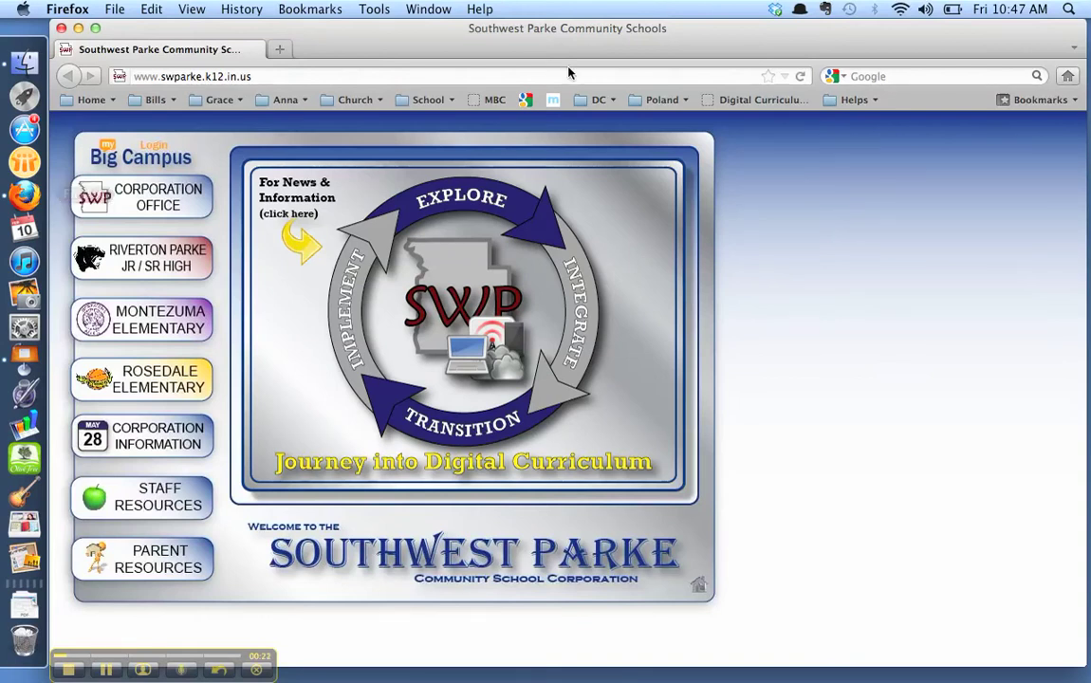
click(857, 77)
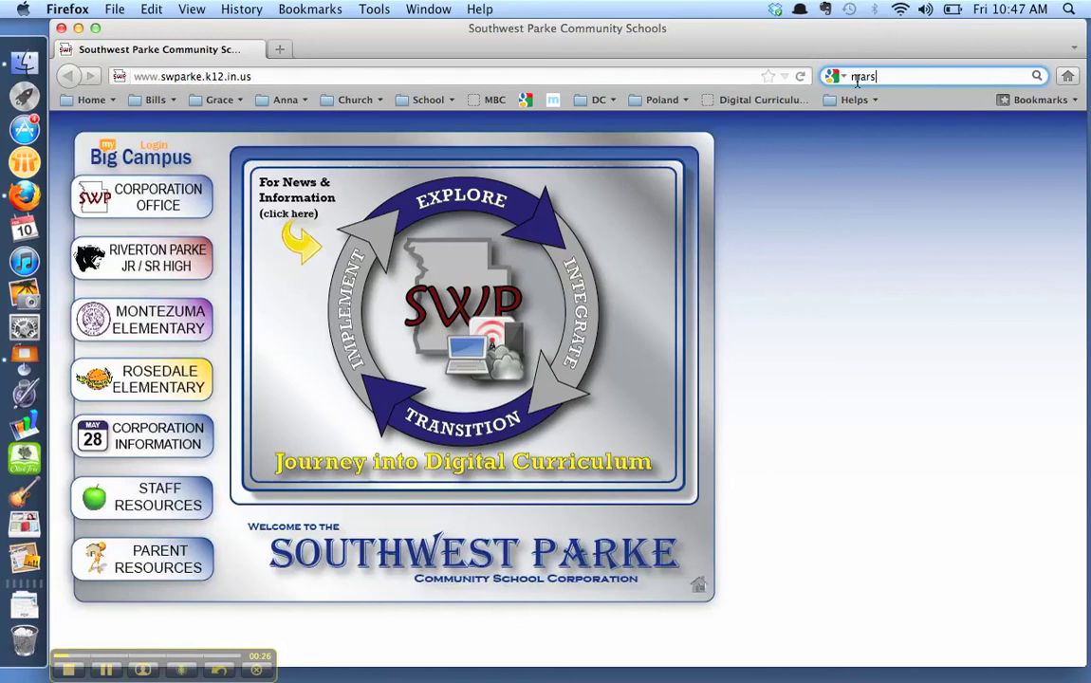
key(Return)
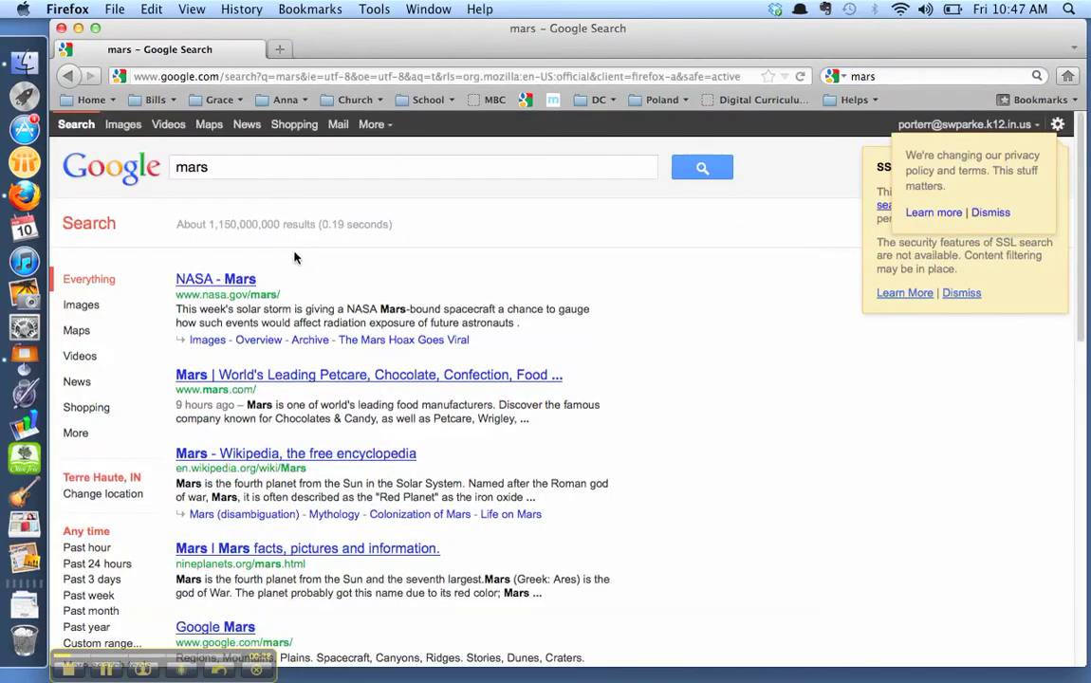
click(116, 128)
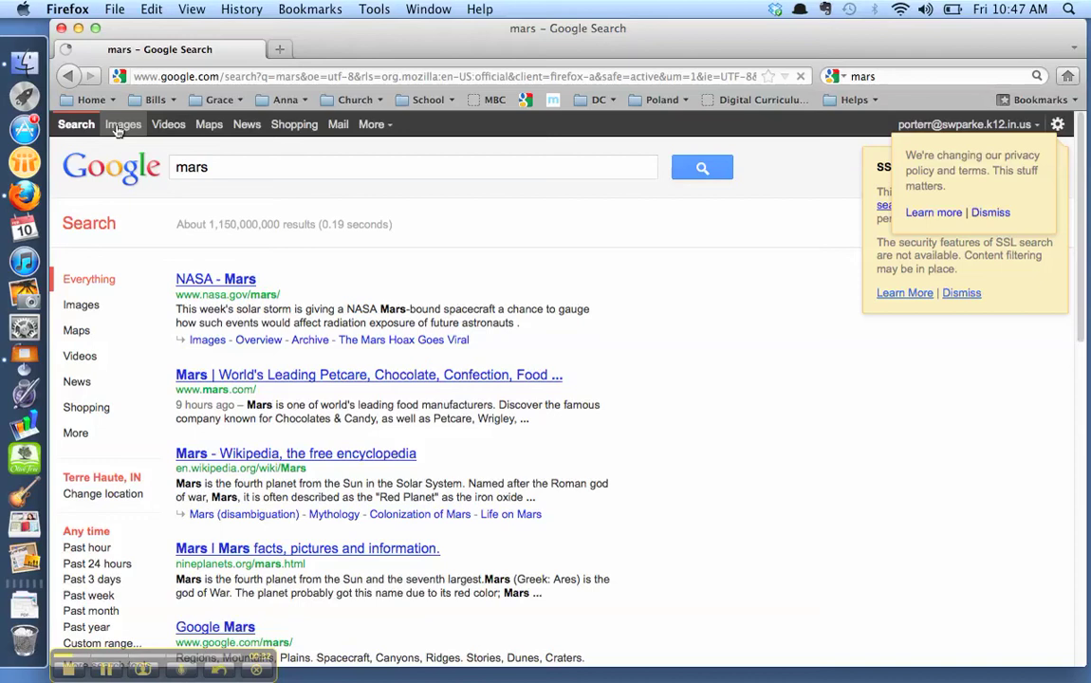
Step: Open the rover_sundial.jpg image result and add the picture to iPhoto, declining to import the duplicate photo
scroll(361, 281, down, 10)
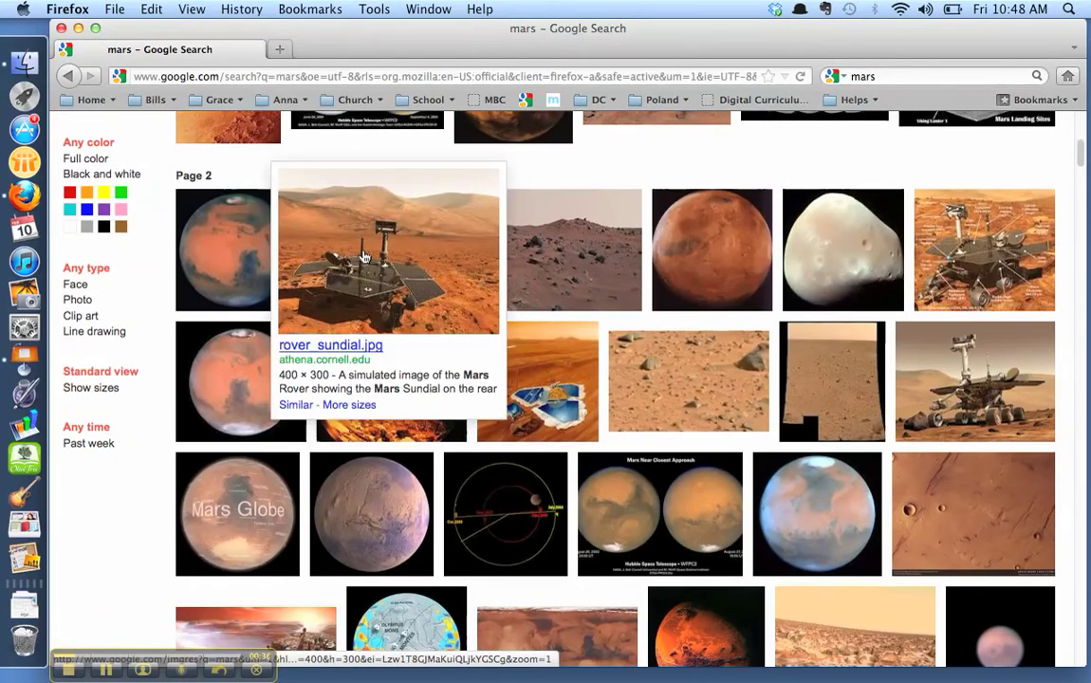
click(361, 272)
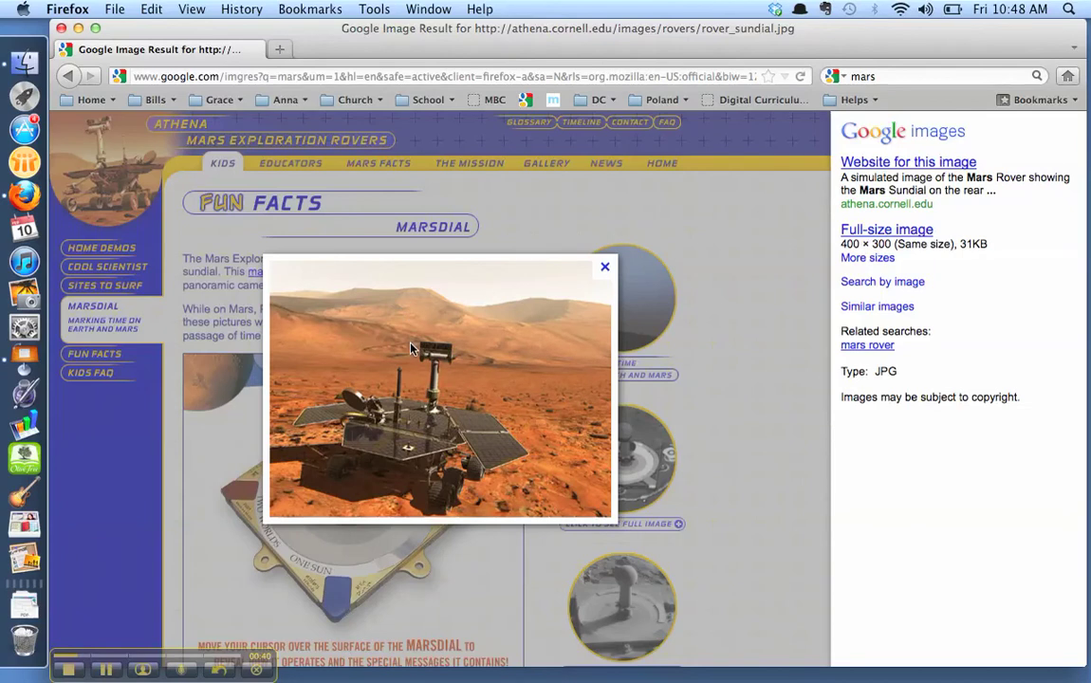
drag(413, 350, 23, 292)
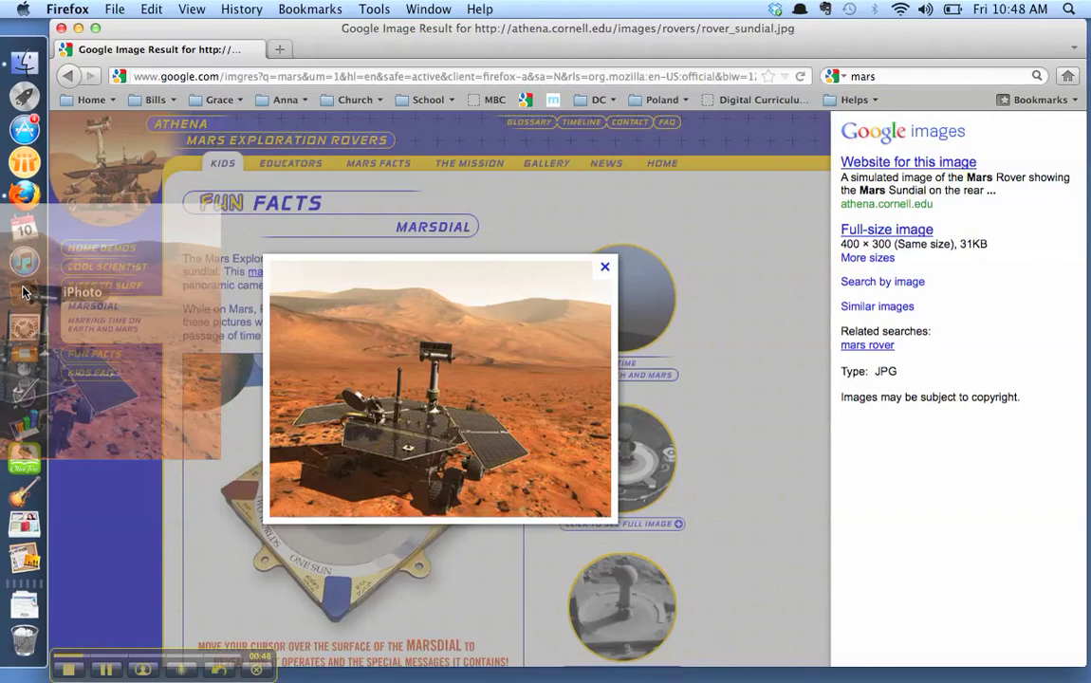
drag(23, 292, 23, 293)
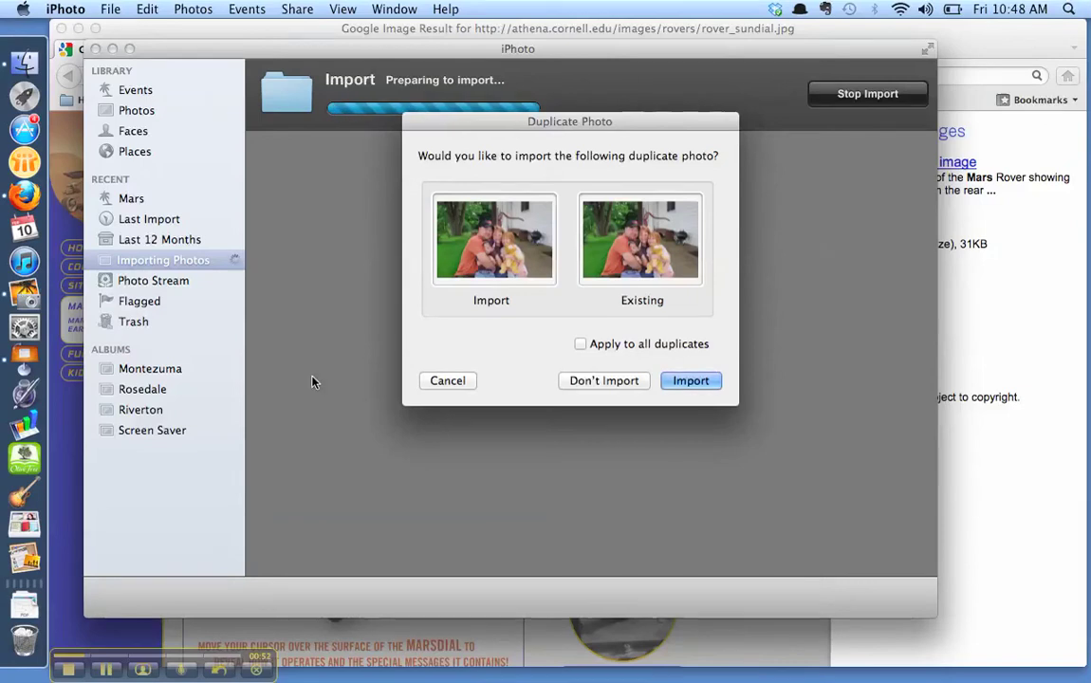
click(619, 383)
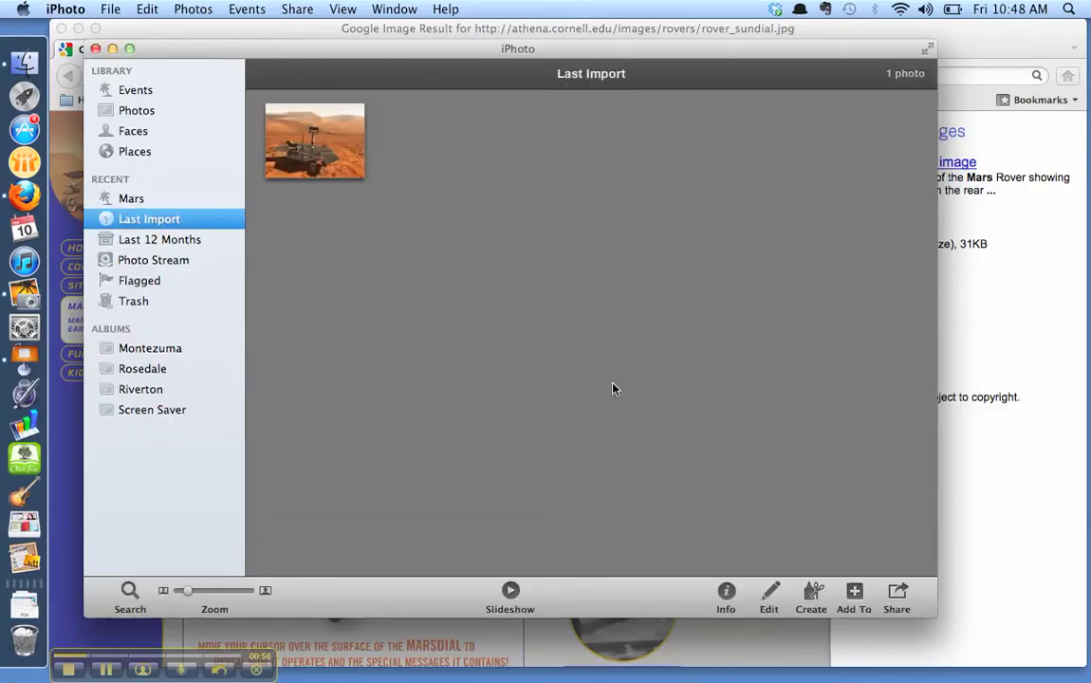
mouse_move(334, 169)
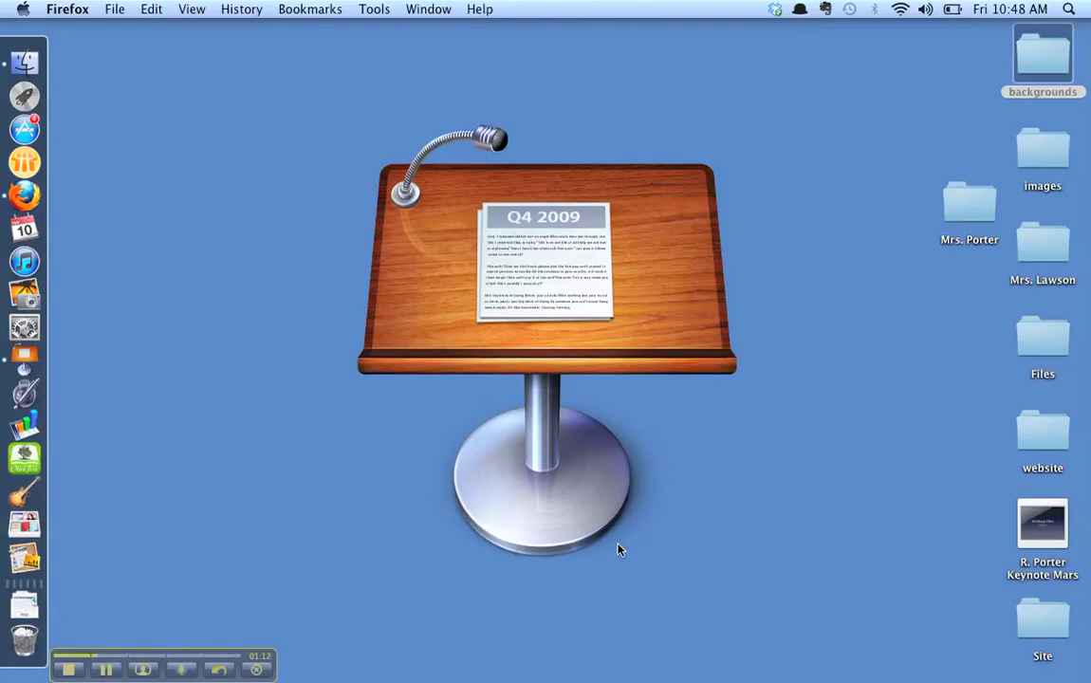
Step: Open the Mars Keynote presentation from the desktop and go to slide 2, "4th Rock"
double_click(1050, 525)
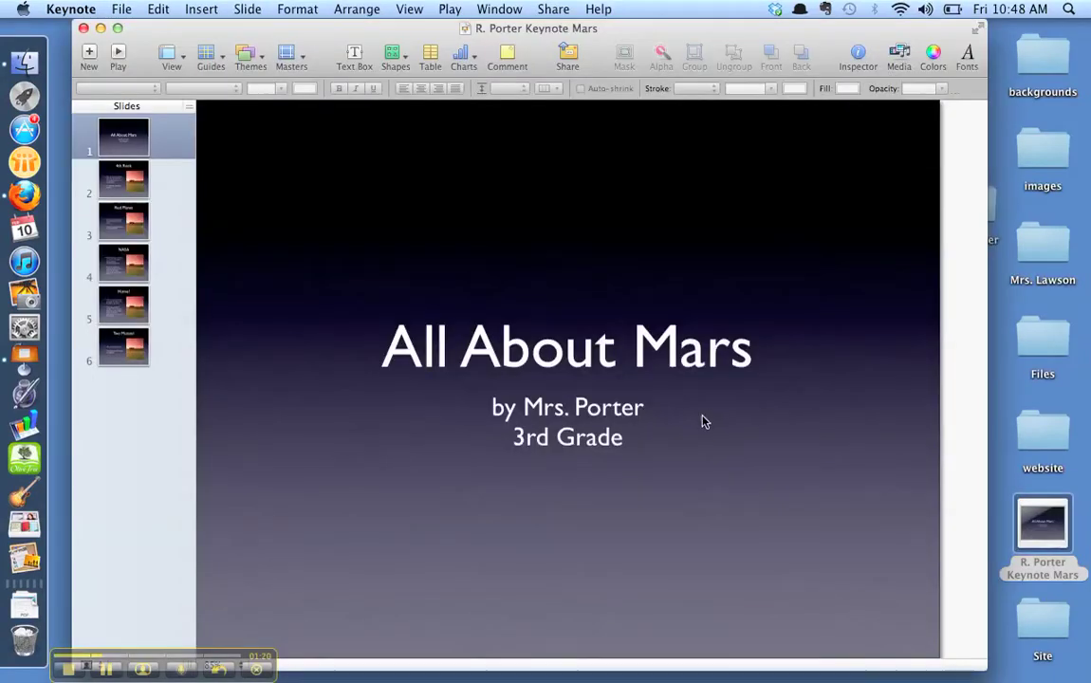
click(128, 181)
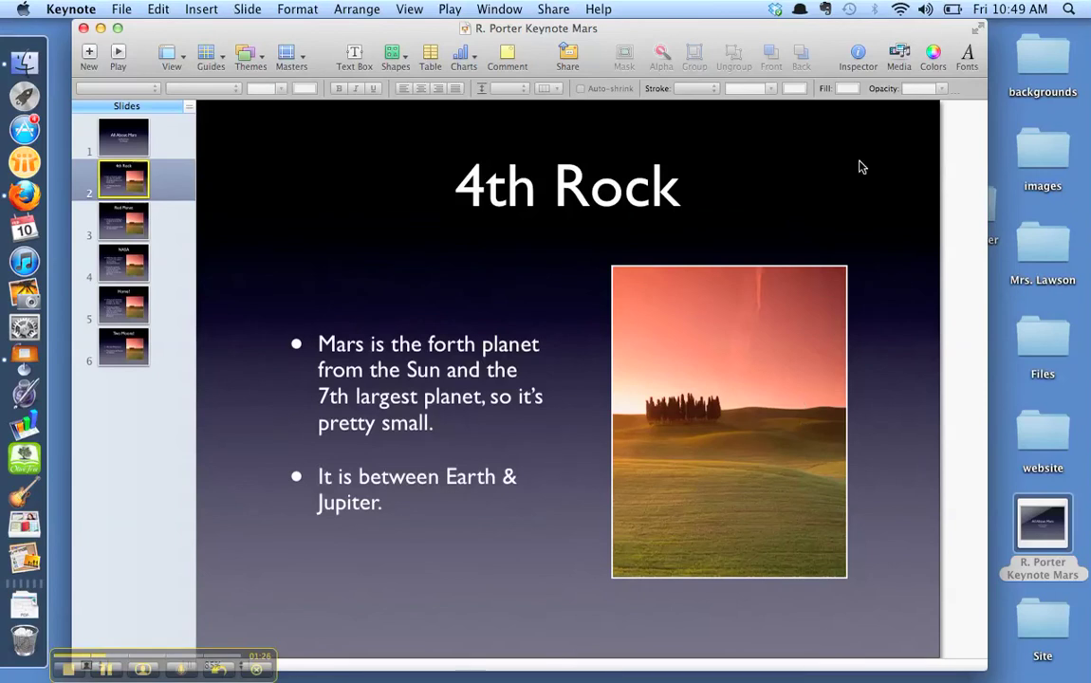
Step: Browse the iPhoto events in Keynote's media browser and open the event holding the Mars pictures
click(900, 61)
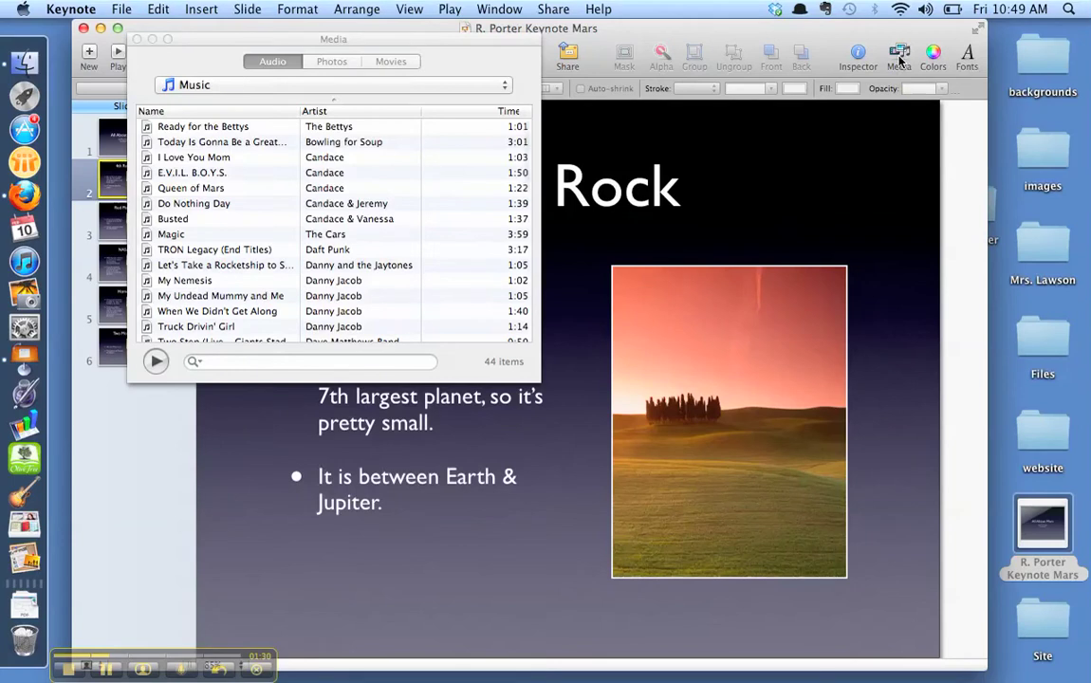
click(338, 64)
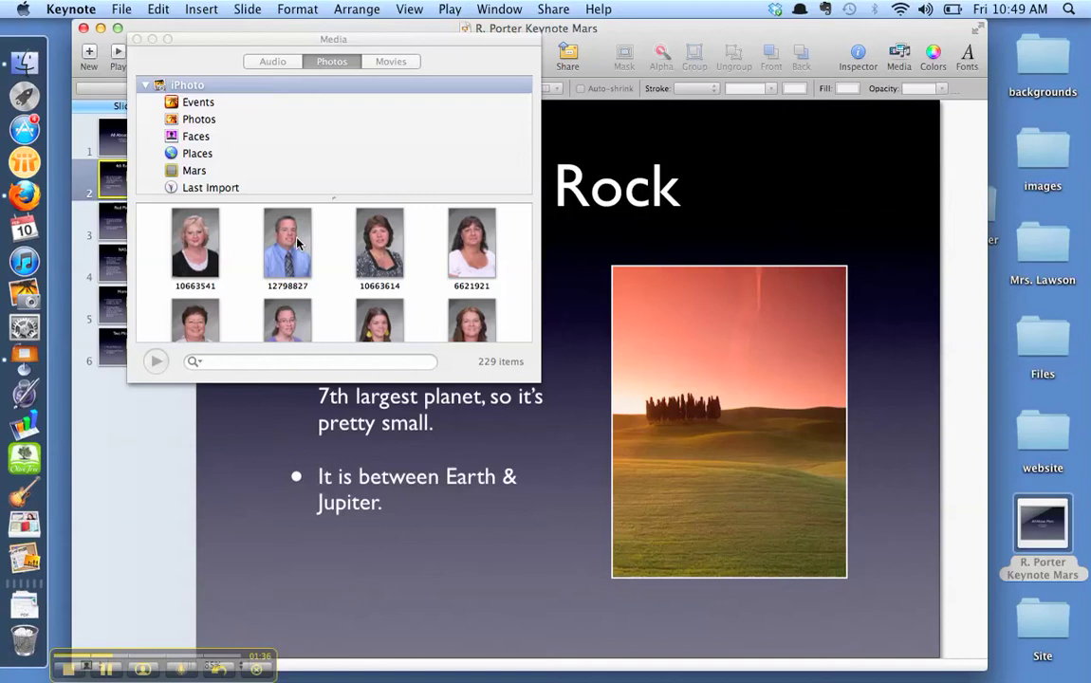
scroll(301, 244, down, 5)
scroll(301, 245, down, 3)
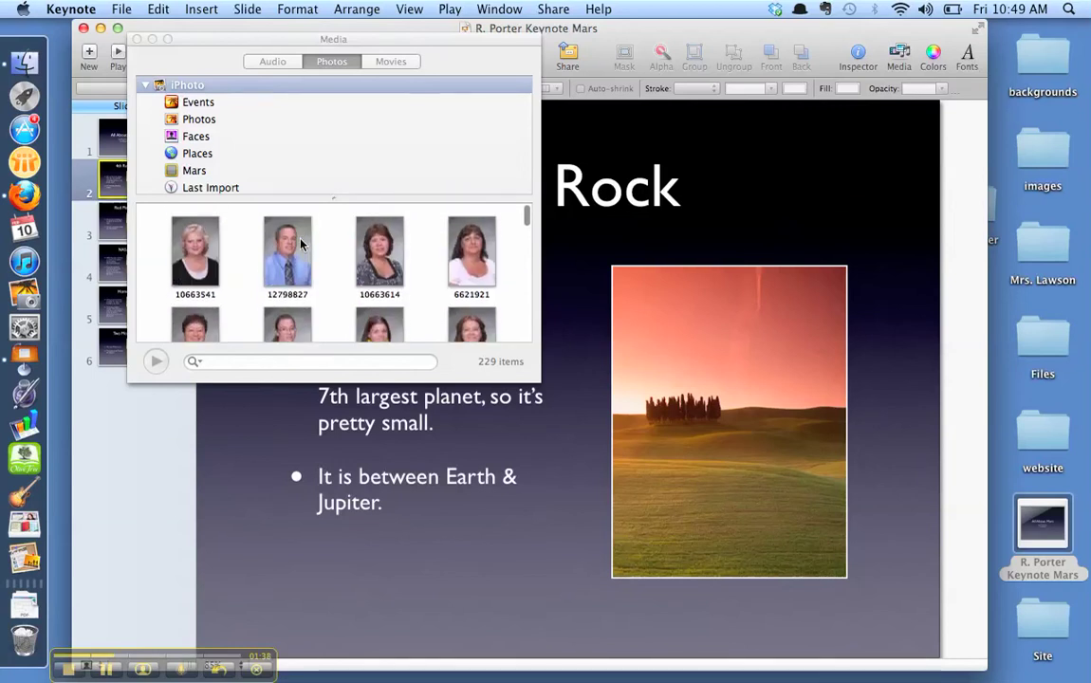
click(201, 107)
click(200, 107)
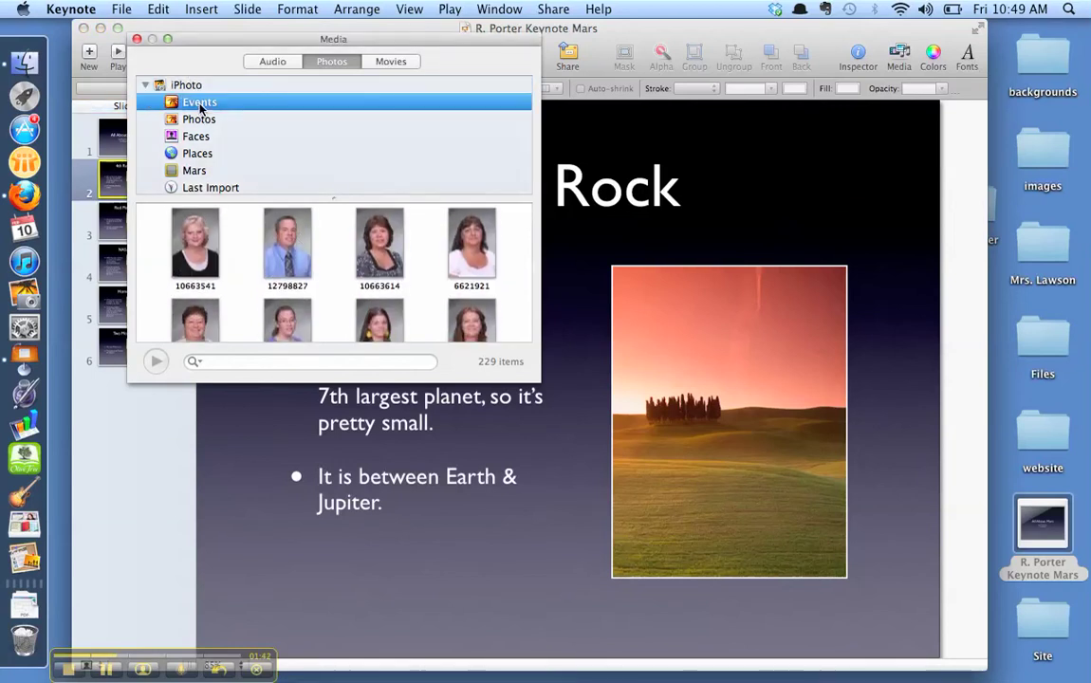
scroll(241, 226, down, 10)
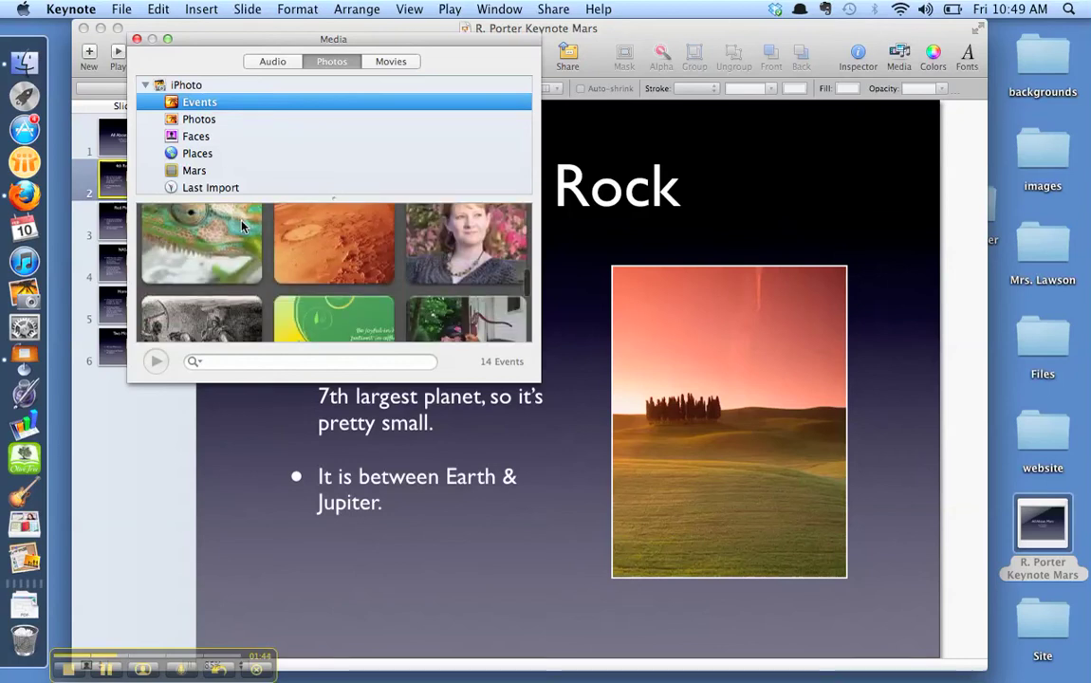
scroll(241, 226, up, 10)
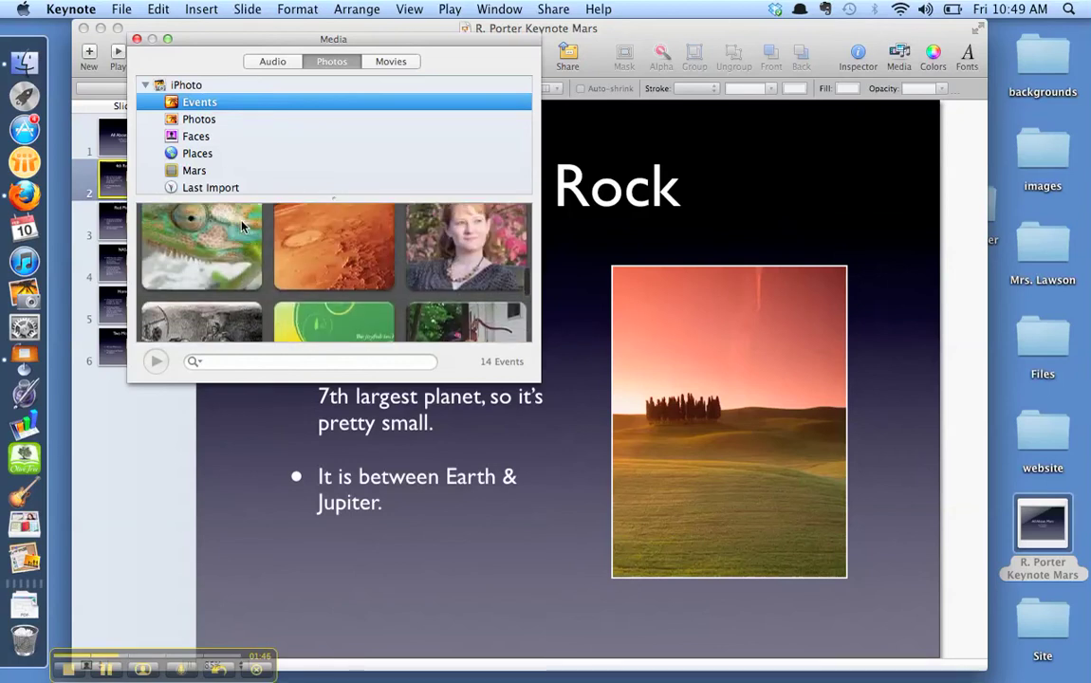
scroll(241, 225, down, 10)
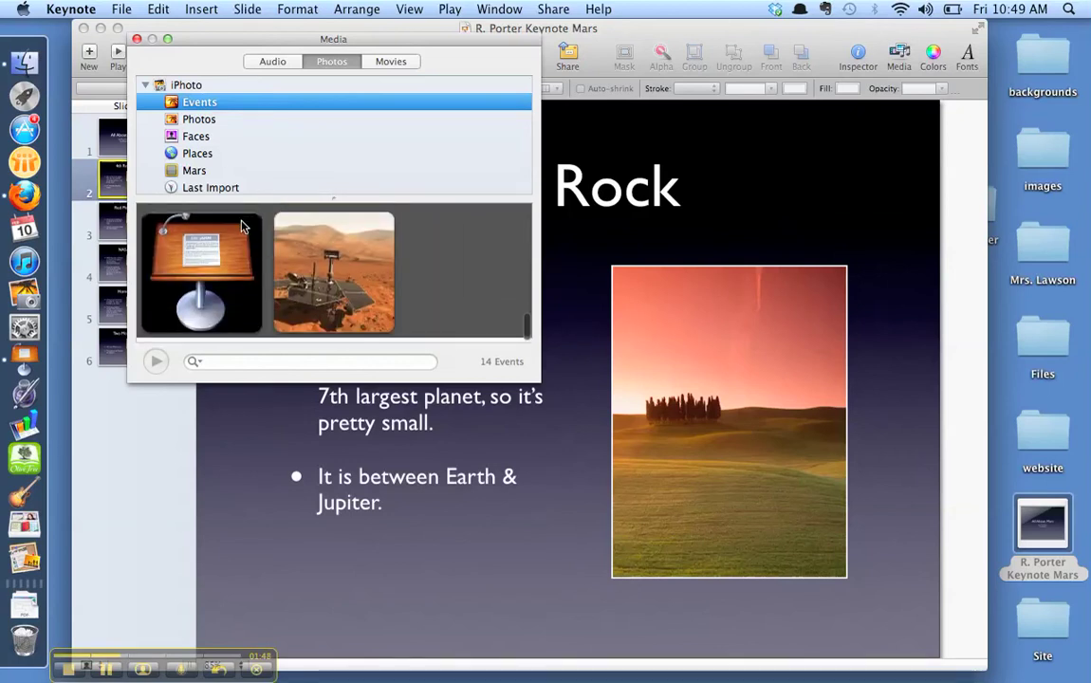
scroll(241, 226, up, 10)
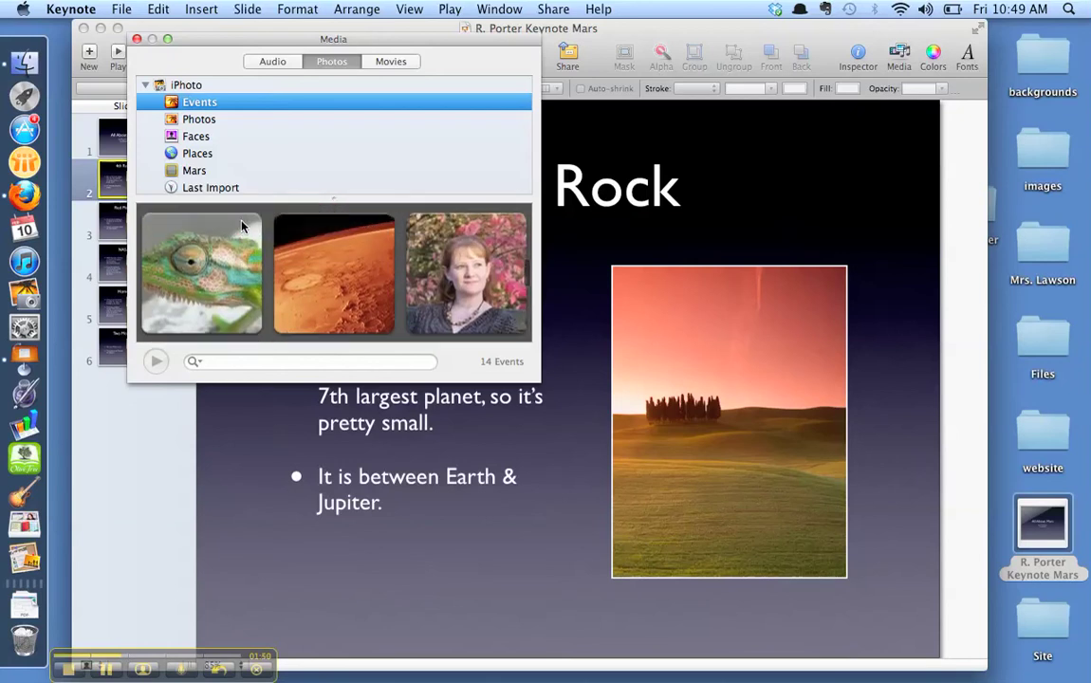
double_click(316, 258)
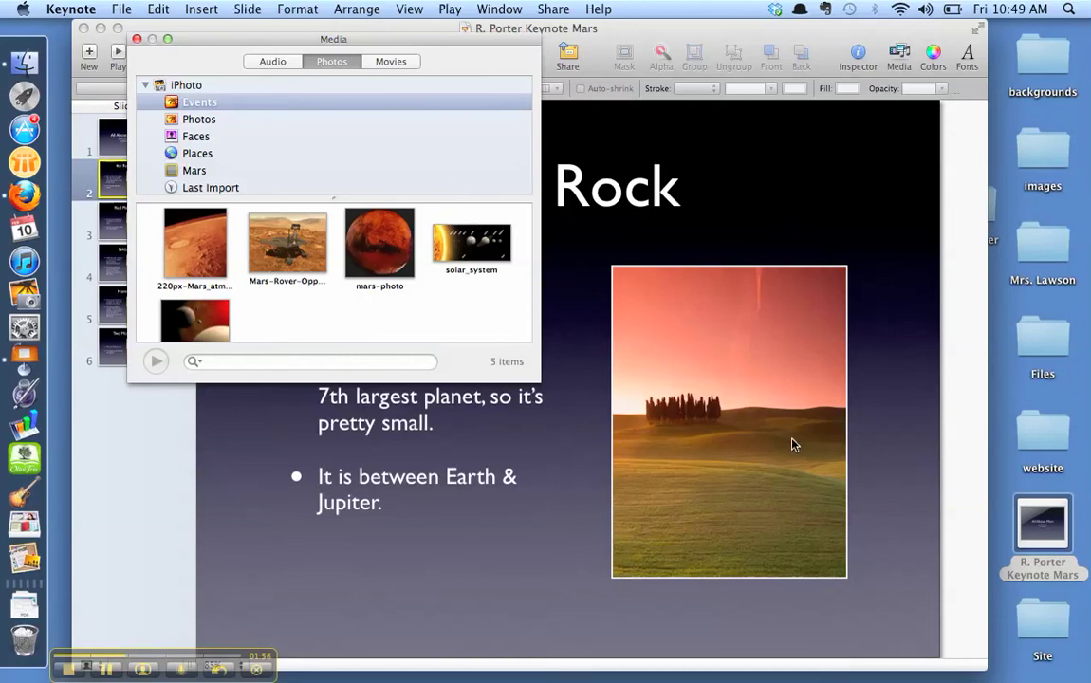
Step: Replace the placeholder photo on the "4th Rock" slide with the solar_system picture and close the media browser
click(501, 249)
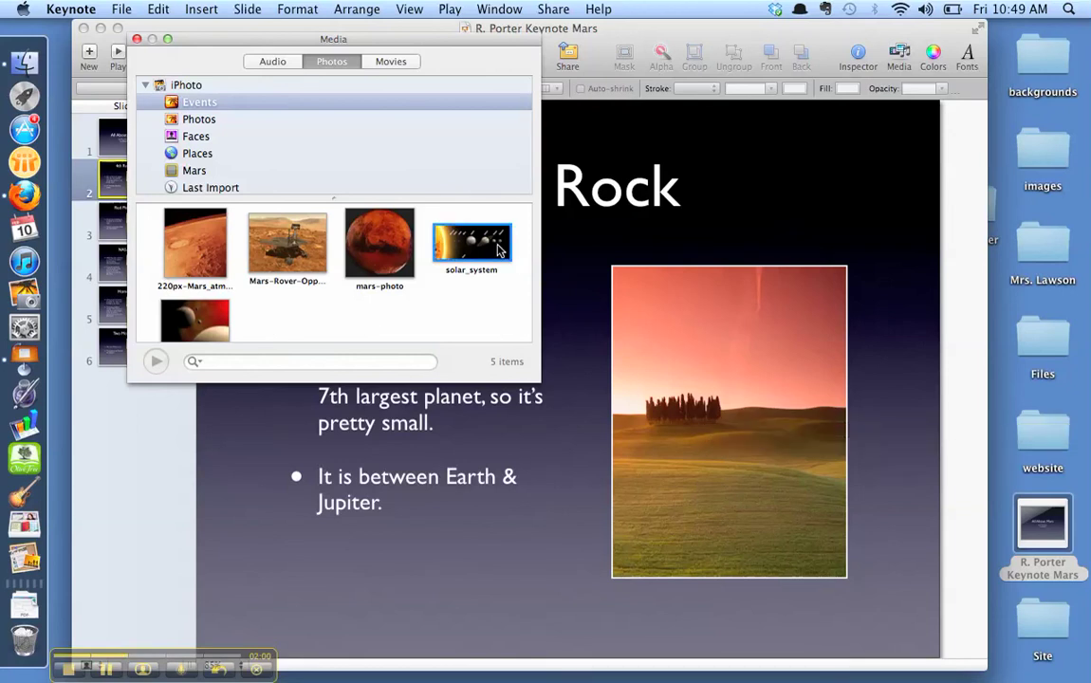
drag(500, 248, 747, 373)
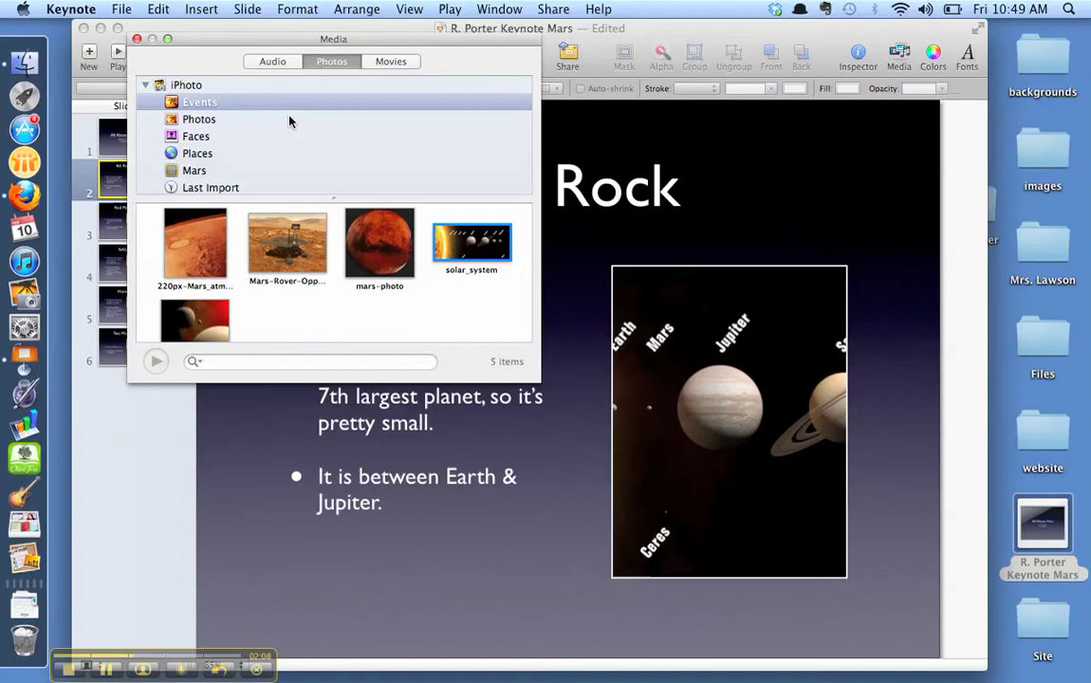
click(137, 42)
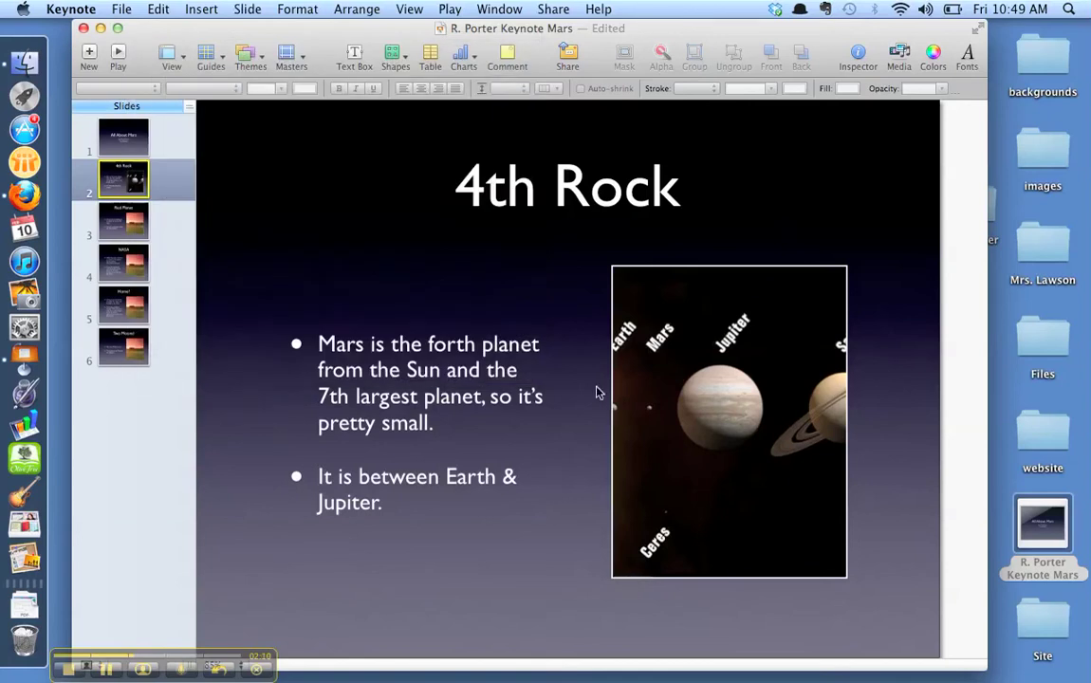
Step: Widen the solar system picture's mask toward the sun and shrink the picture so it fits entirely inside the mask
click(798, 467)
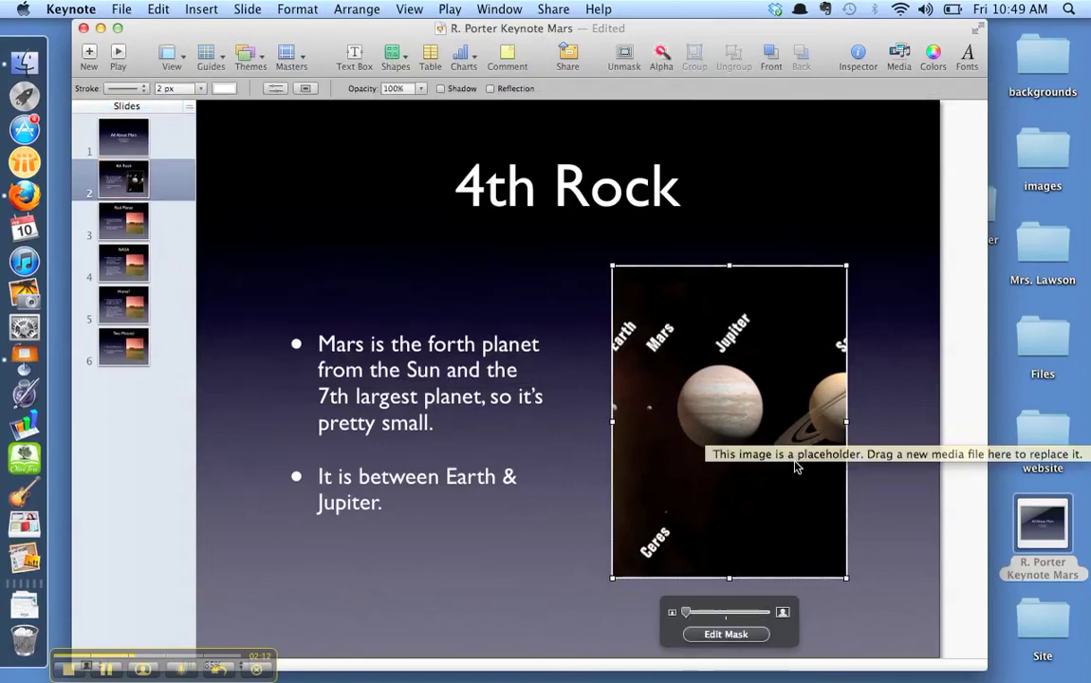
click(713, 641)
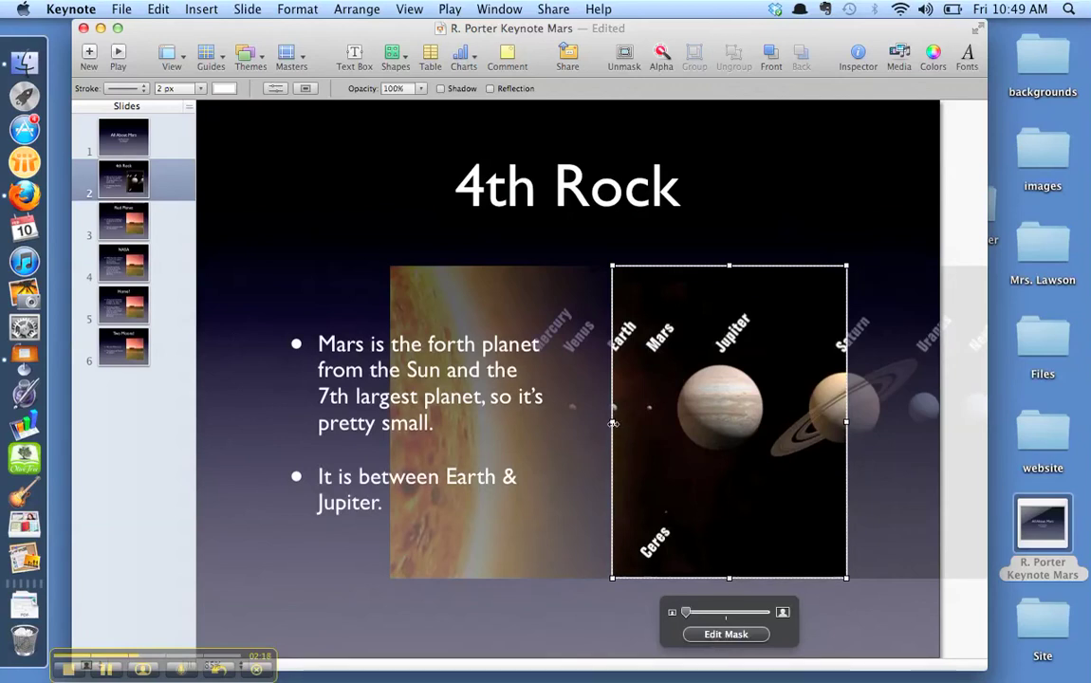
drag(613, 424, 393, 423)
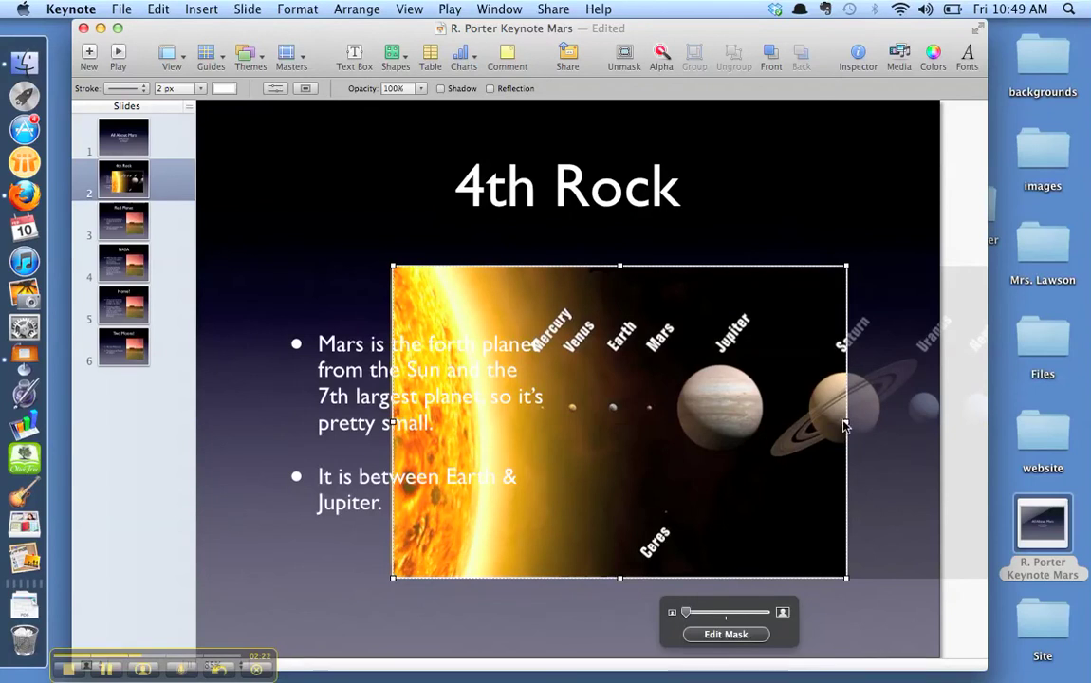
drag(844, 427, 902, 379)
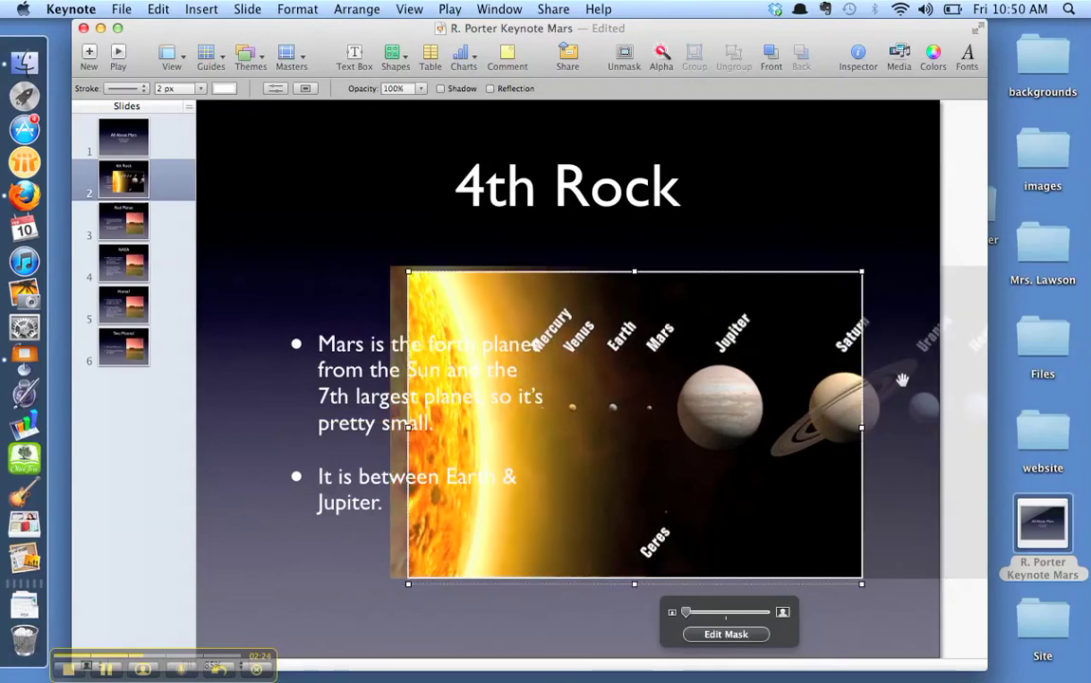
click(902, 380)
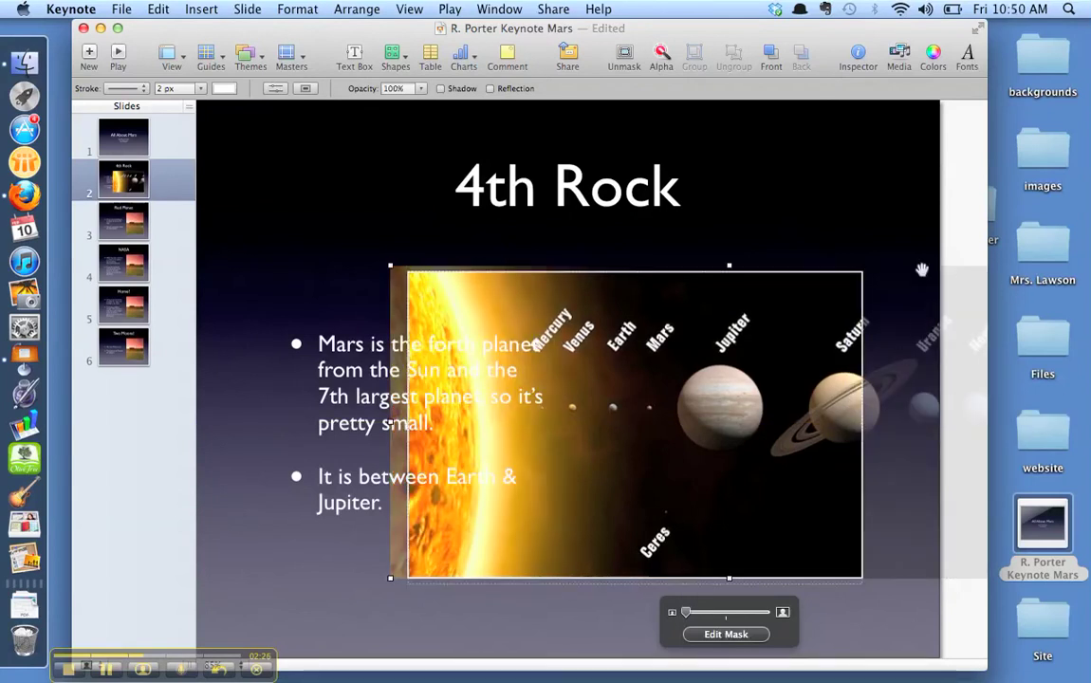
drag(391, 268, 650, 414)
drag(775, 489, 550, 474)
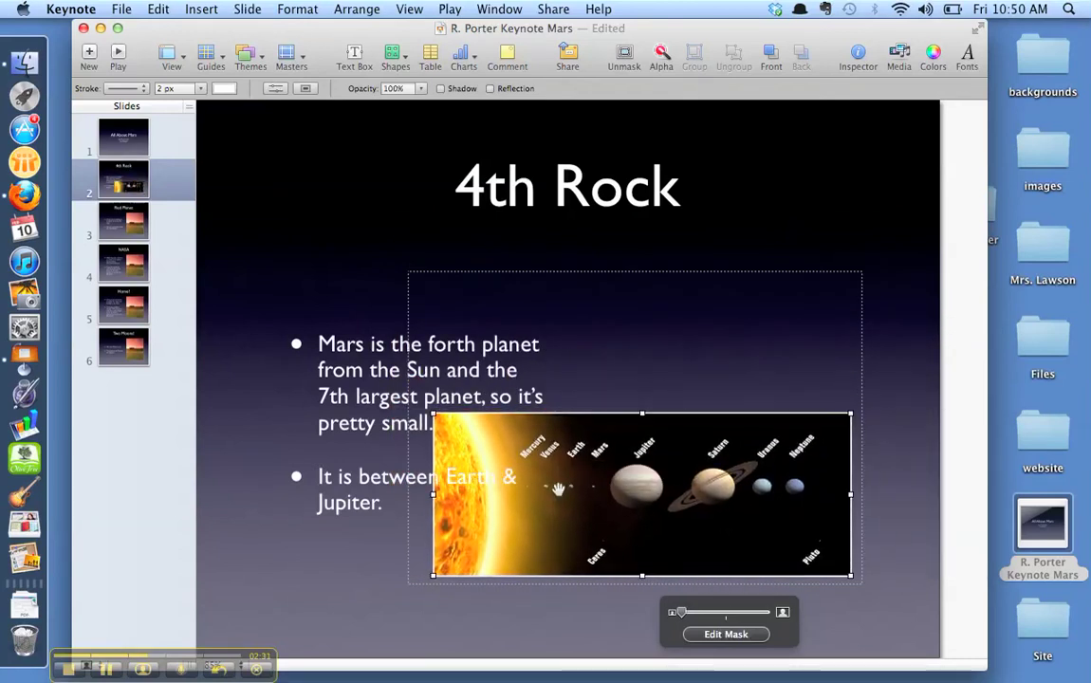
Step: Crop the mask tightly around the solar system picture and move the picture to the slide's lower right corner
click(862, 375)
click(601, 562)
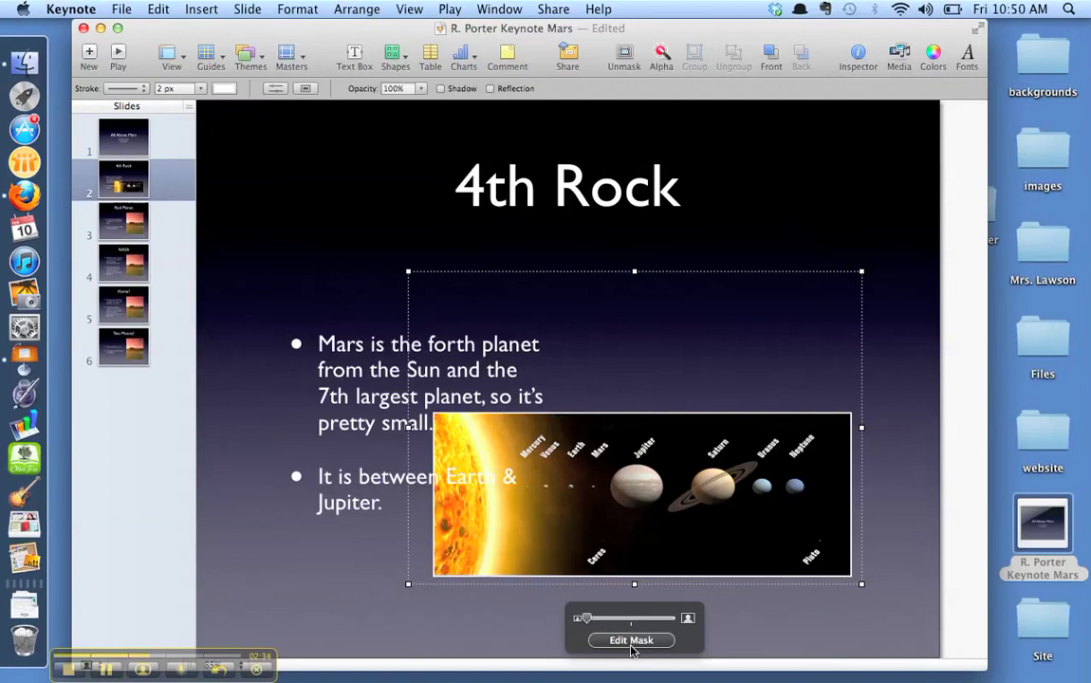
drag(862, 272, 854, 410)
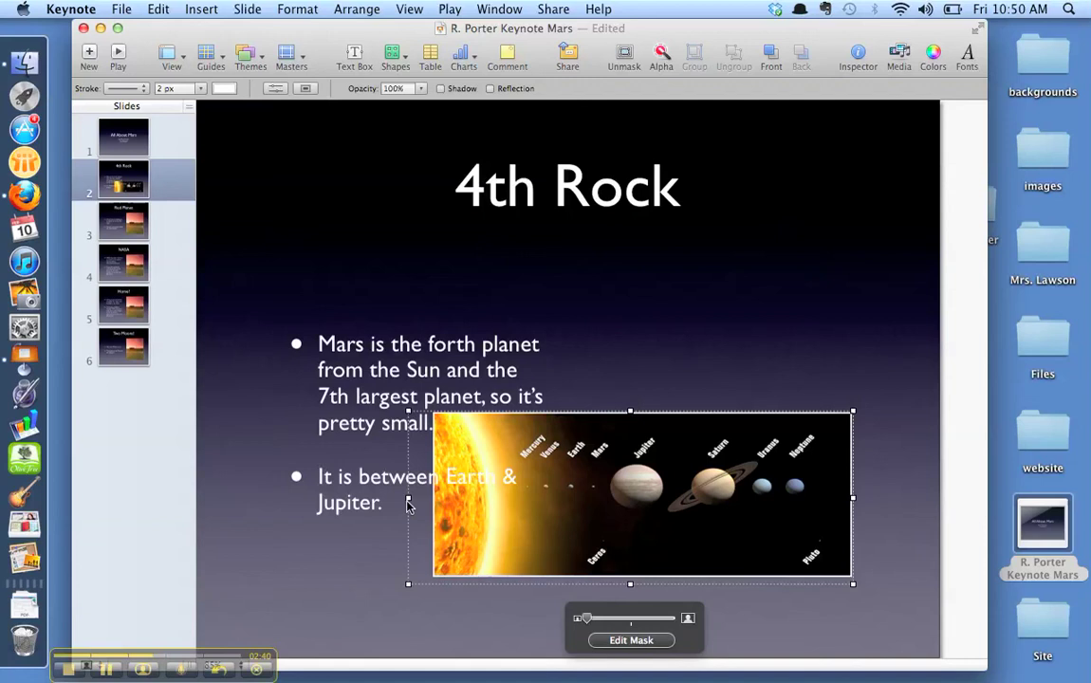
drag(408, 500, 432, 500)
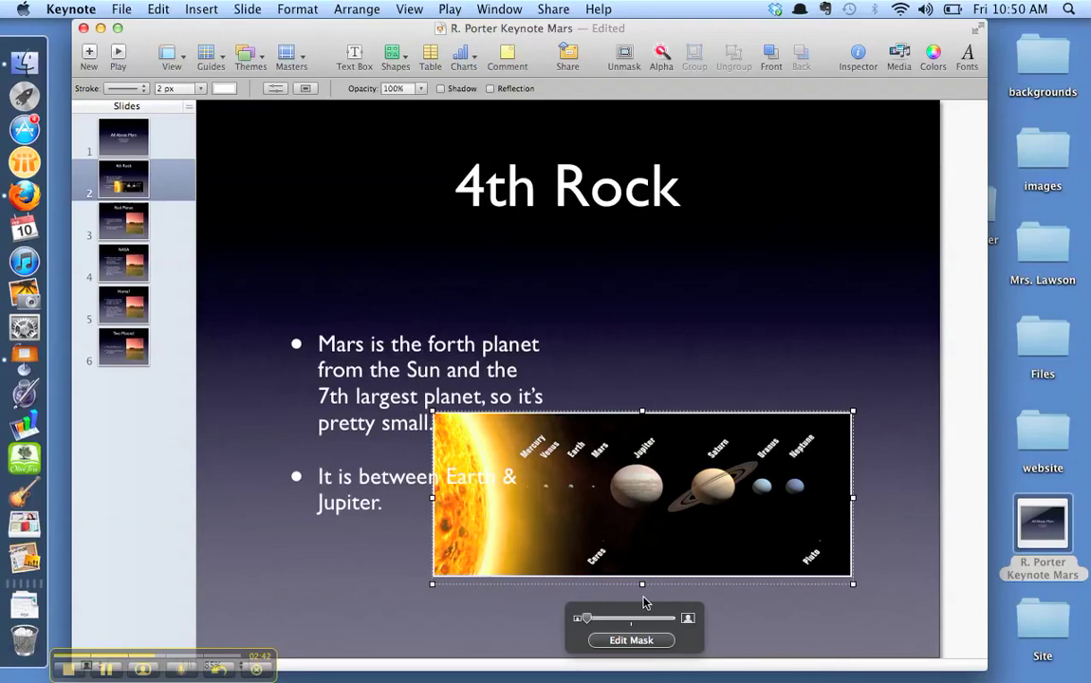
drag(643, 586, 642, 576)
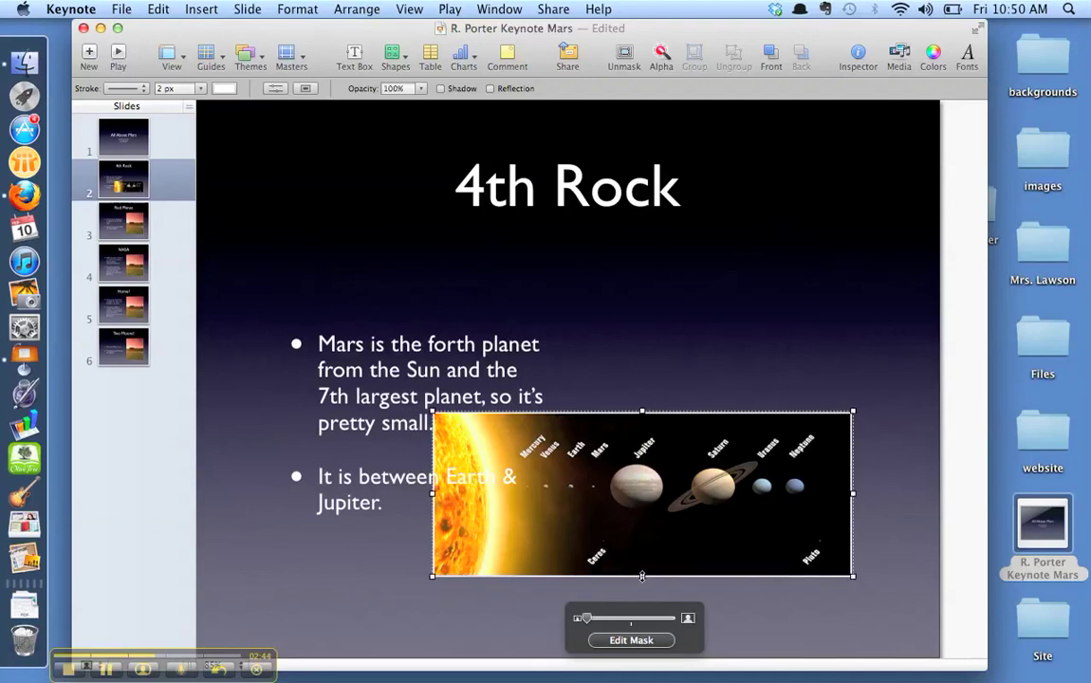
drag(692, 511, 779, 566)
click(694, 562)
Step: Move the bullet text on the "4th Rock" slide up and to the left, clear of the solar system picture
click(441, 382)
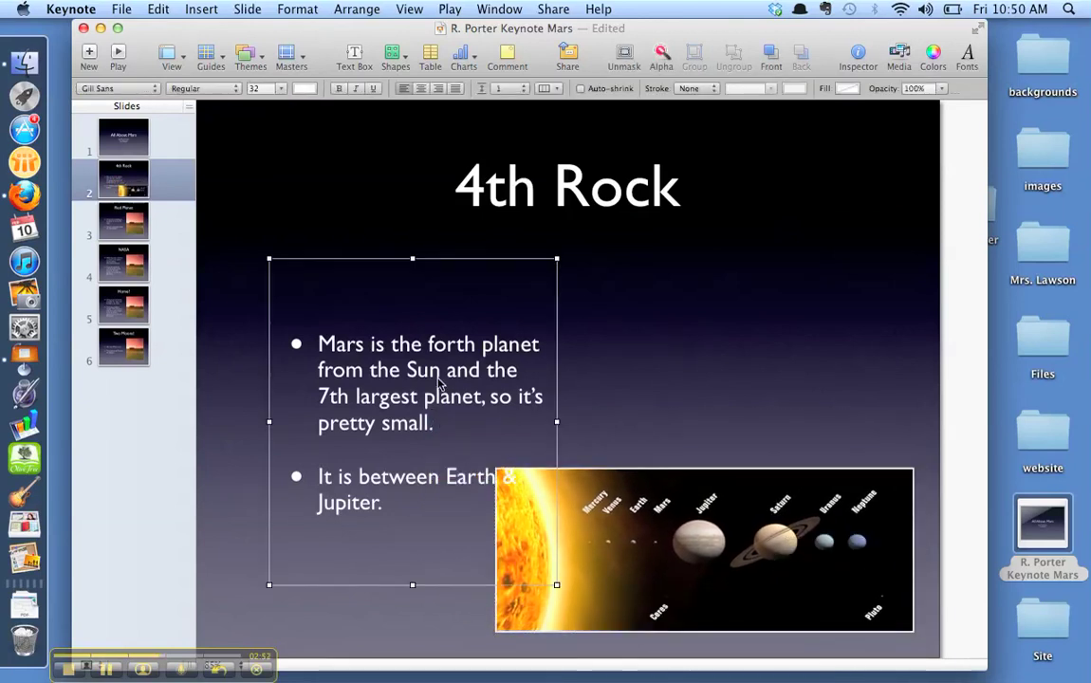
drag(441, 382, 391, 340)
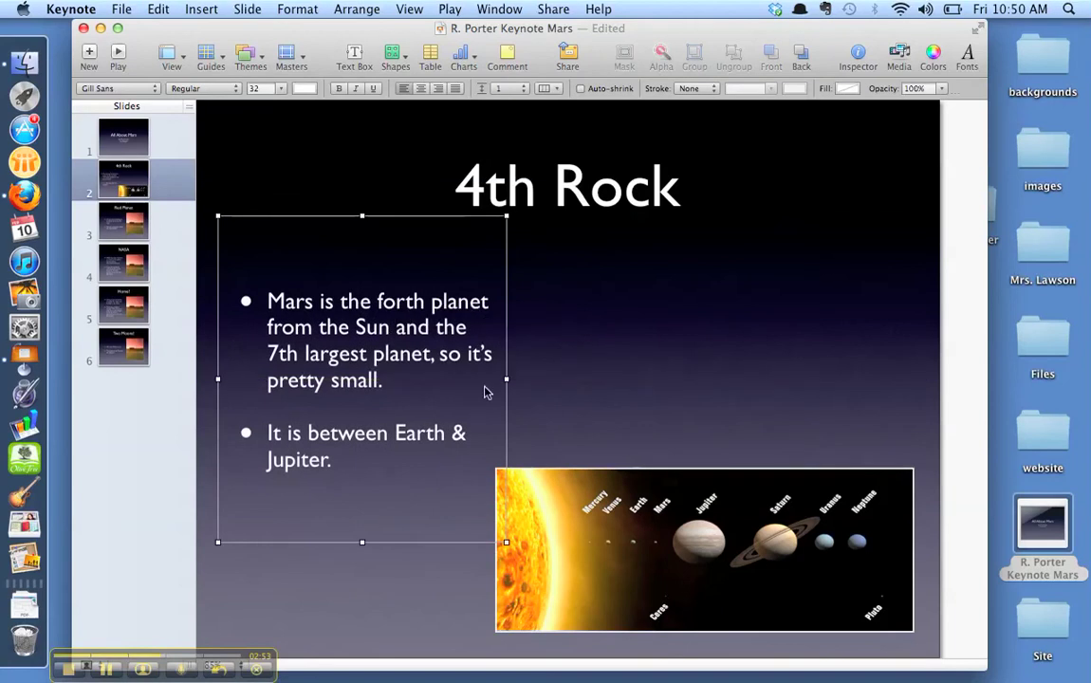
click(793, 380)
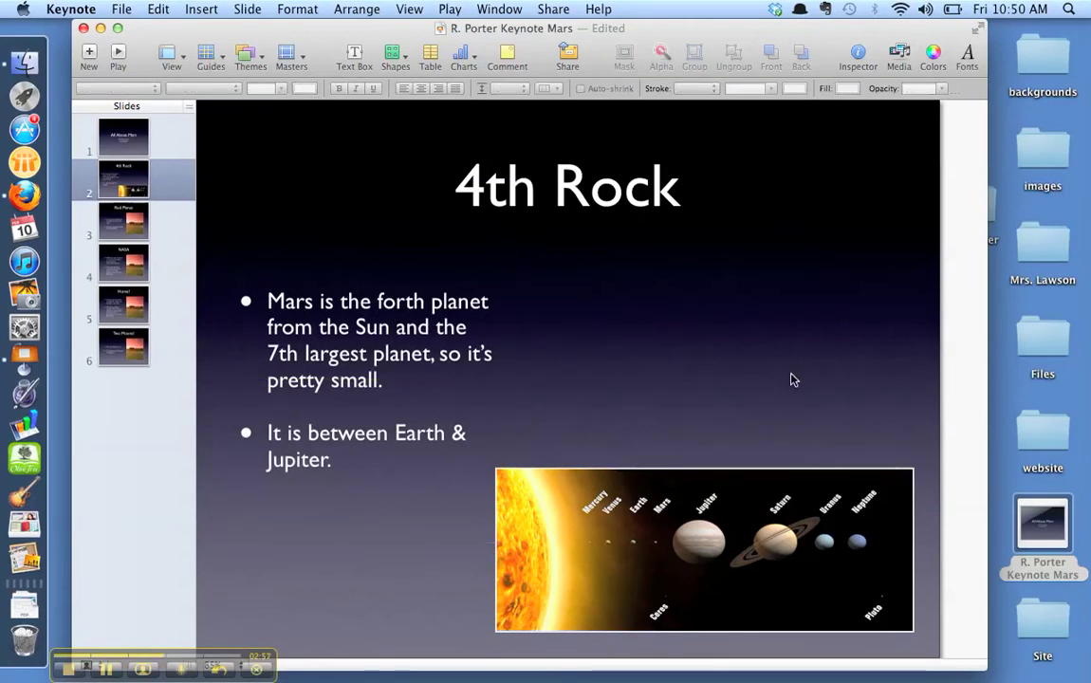
Step: Replace the placeholder photo on the "Red Planet" slide with the mars-photo picture and close the media browser
click(145, 218)
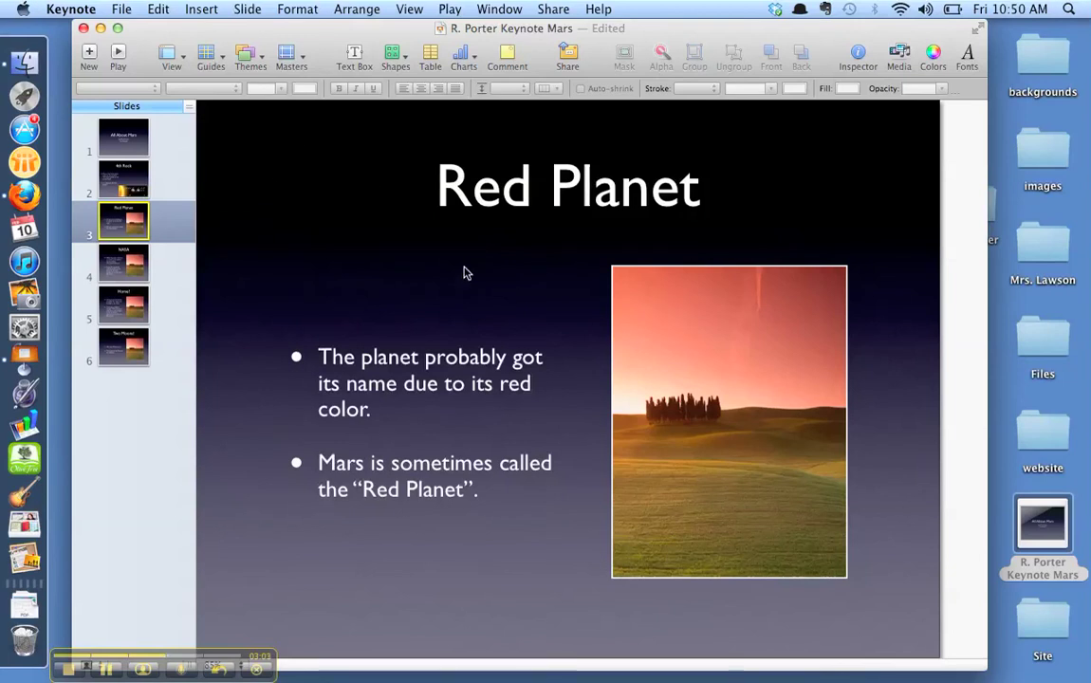
click(899, 57)
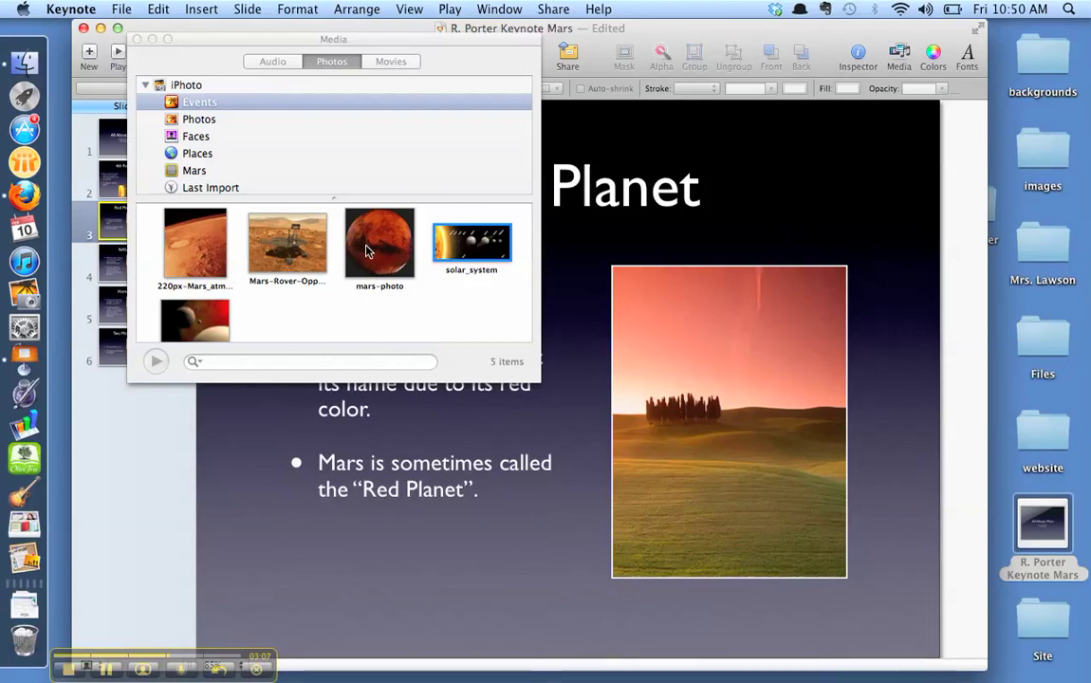
drag(368, 249, 694, 414)
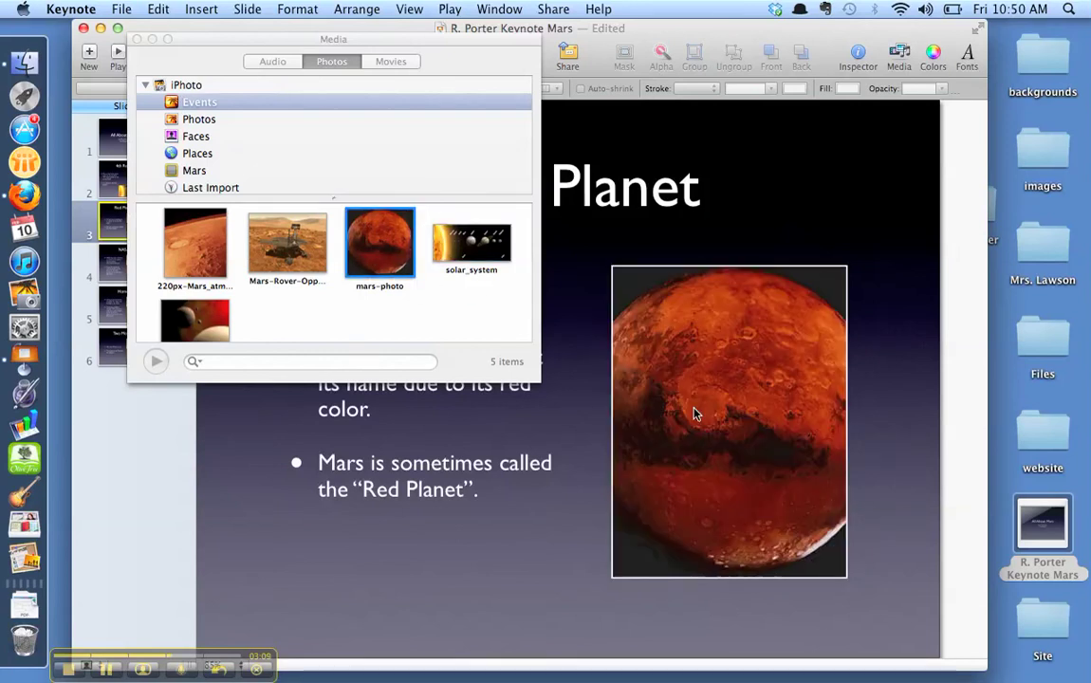
click(136, 39)
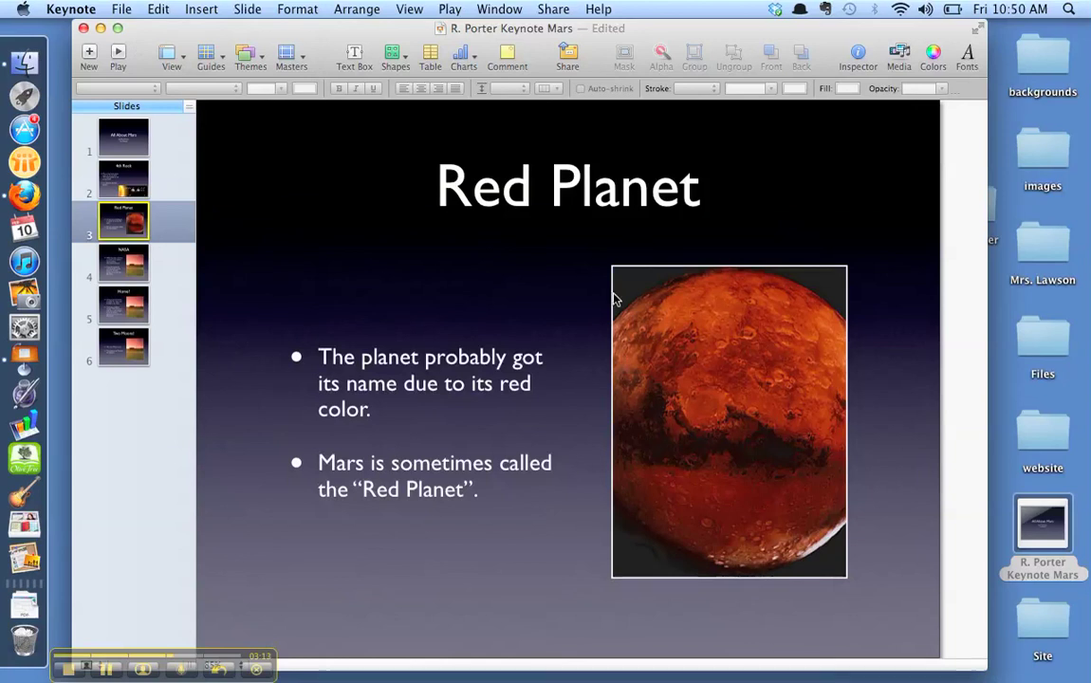
Step: Widen the Mars picture's mask on both sides so the whole planet fits inside it
click(750, 444)
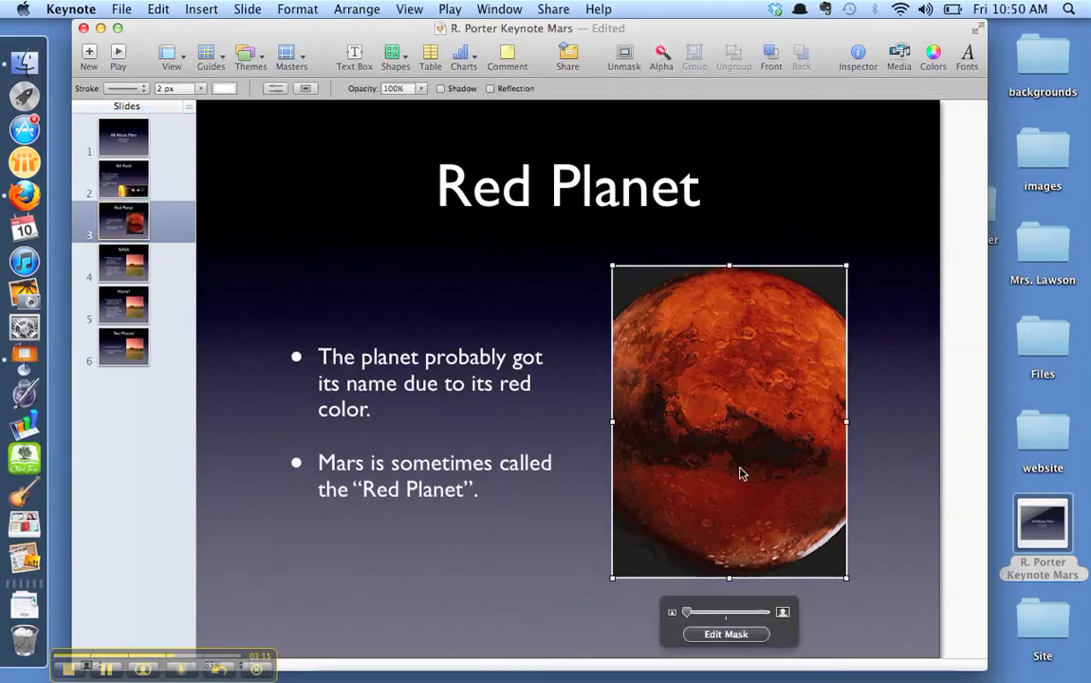
click(737, 636)
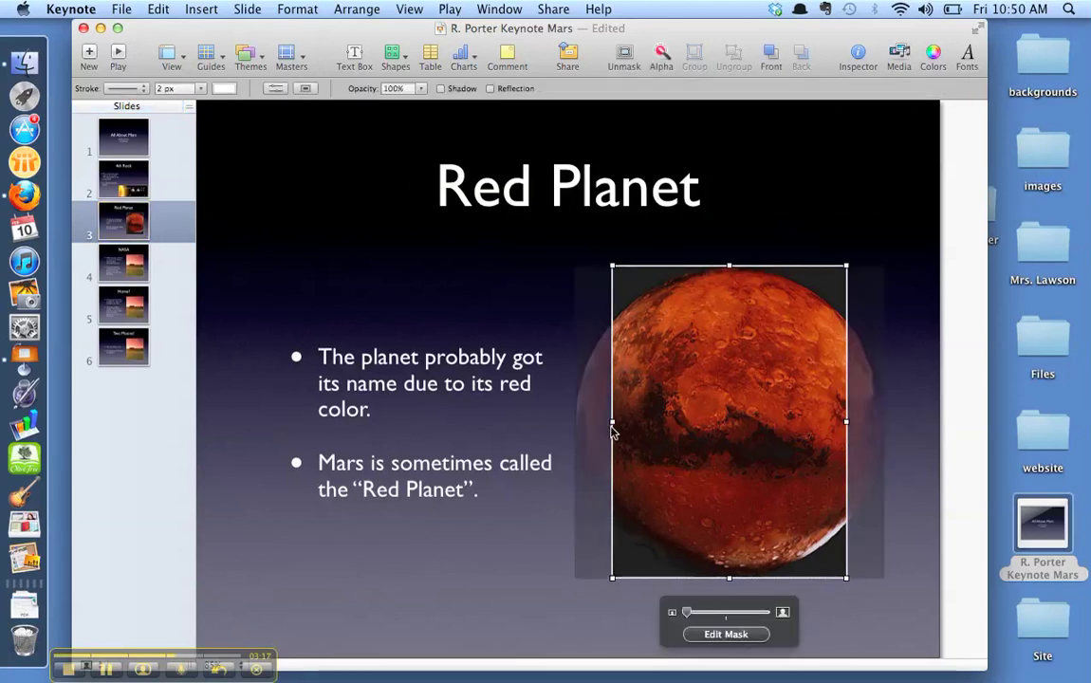
drag(612, 421, 575, 421)
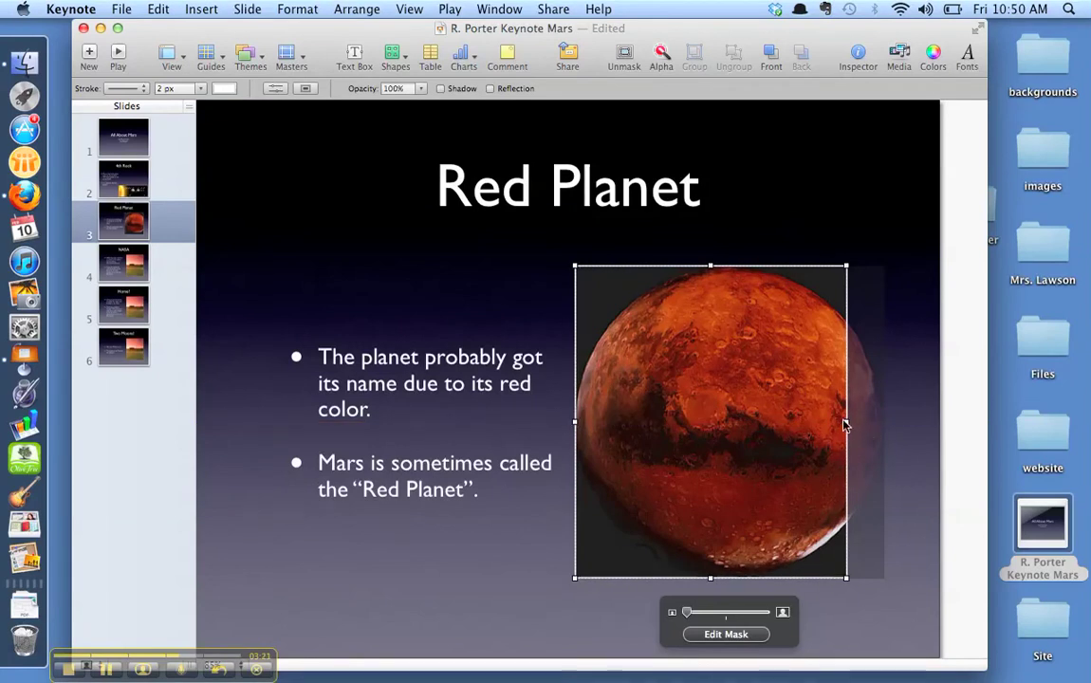
drag(876, 432, 882, 421)
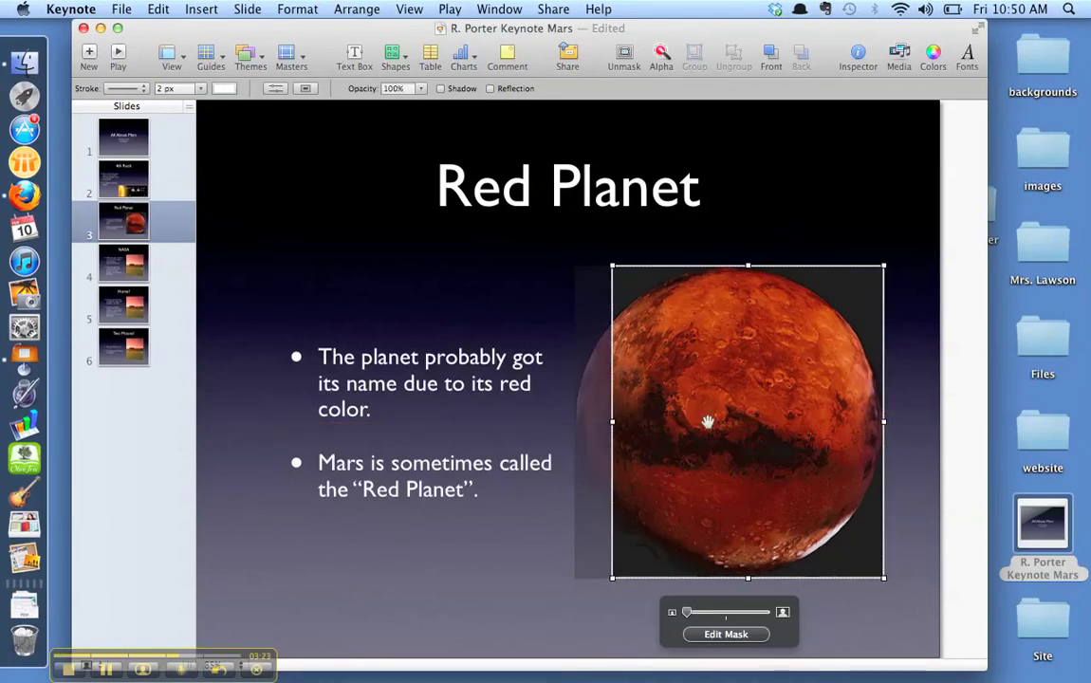
drag(613, 420, 576, 421)
click(426, 596)
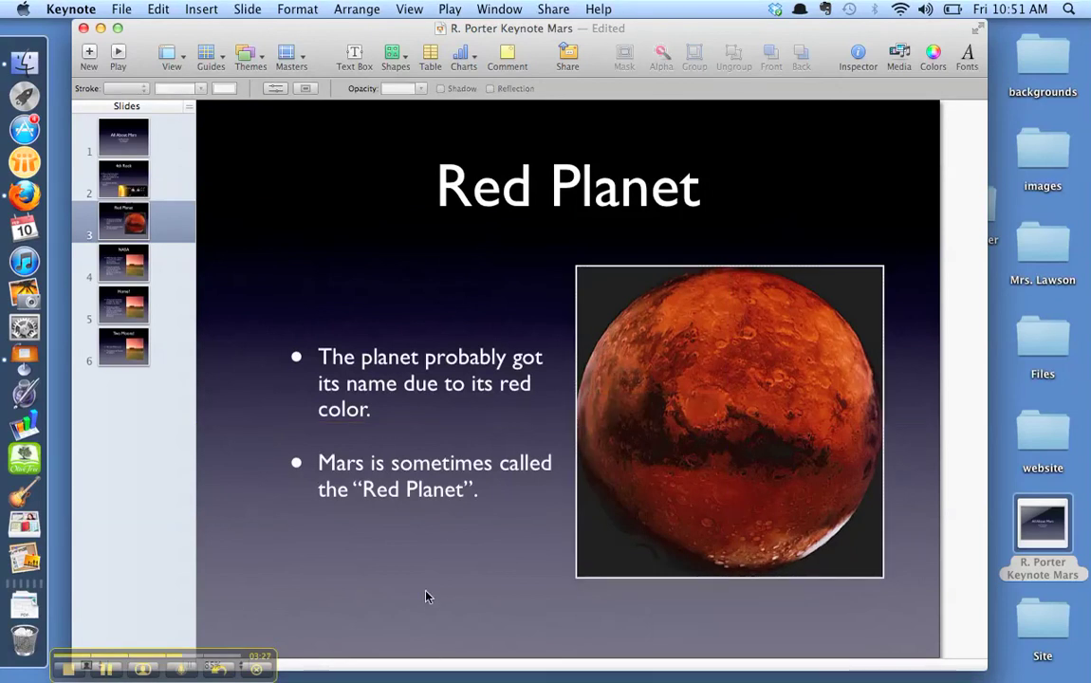
Step: Shift the Mars picture slightly right and the bullet text slightly left to widen the gap between them
mouse_move(738, 451)
mouse_down()
mouse_move(760, 470)
mouse_move(760, 448)
mouse_up()
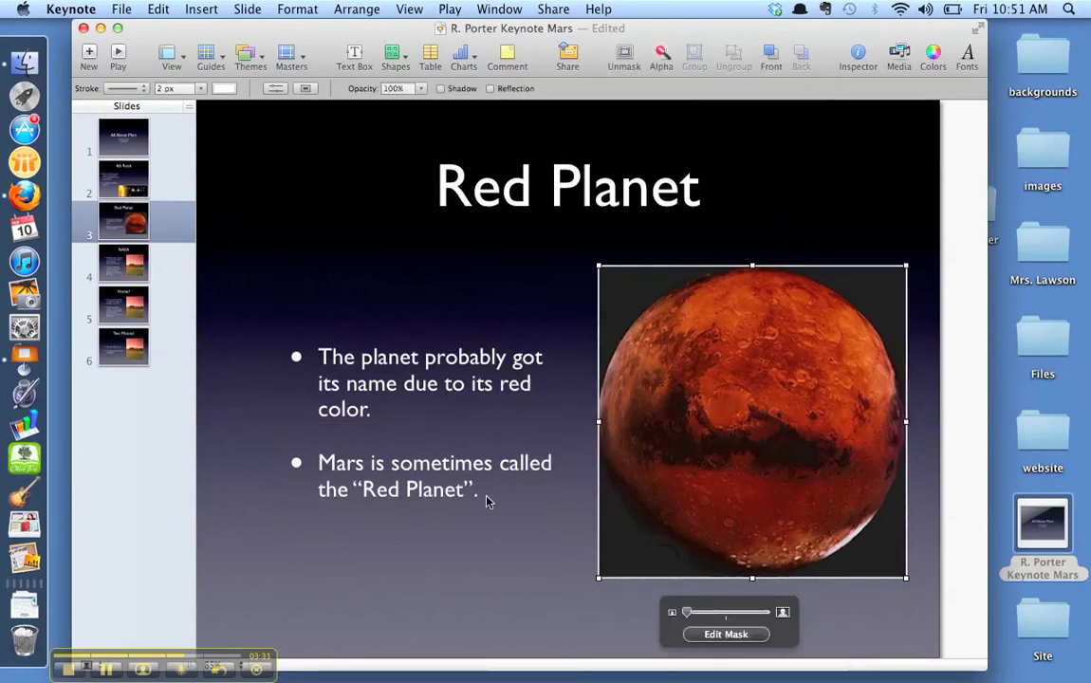
click(422, 575)
drag(403, 432, 373, 431)
click(584, 612)
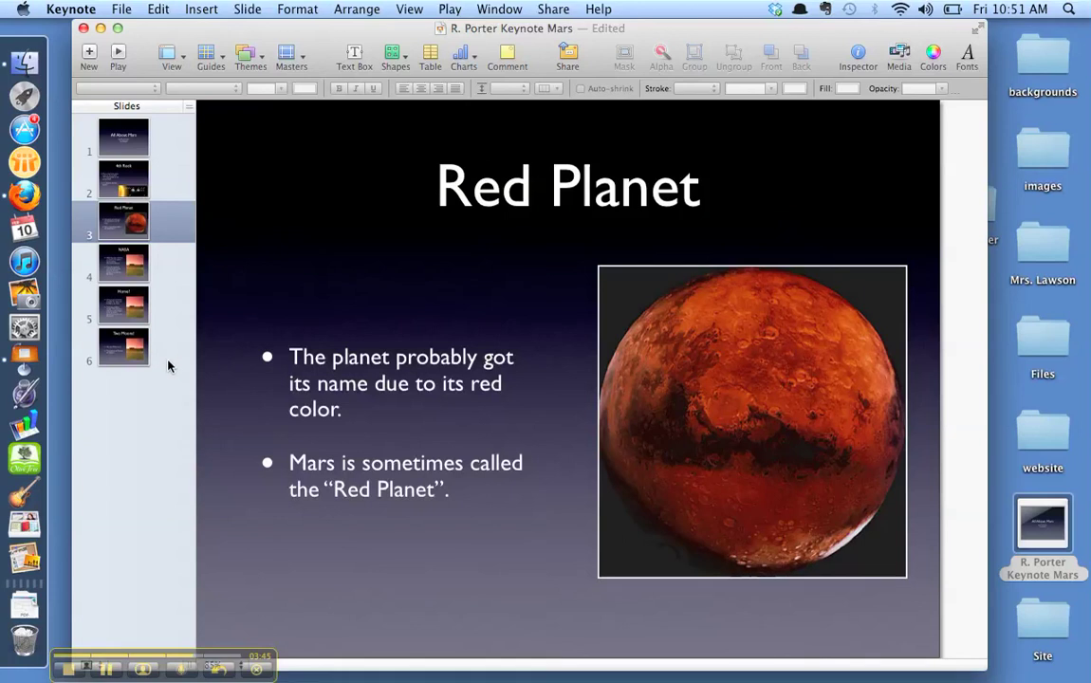
Step: Select all six slides and apply the Cube transition effect to them
click(121, 144)
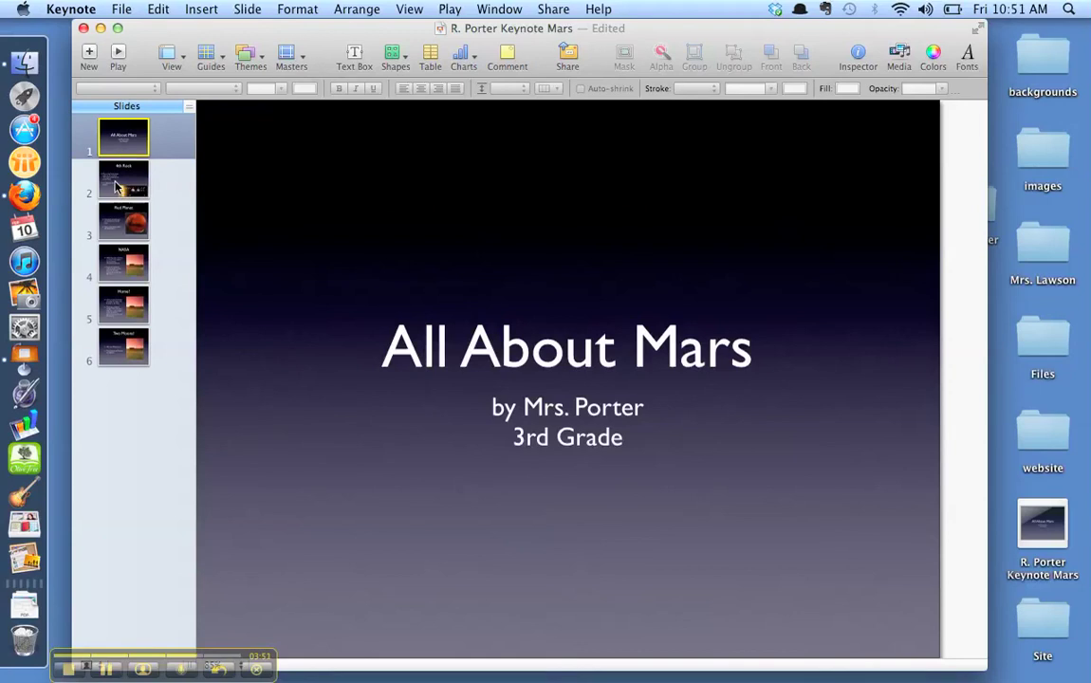
shift+click(116, 187)
shift+click(116, 225)
shift+click(116, 267)
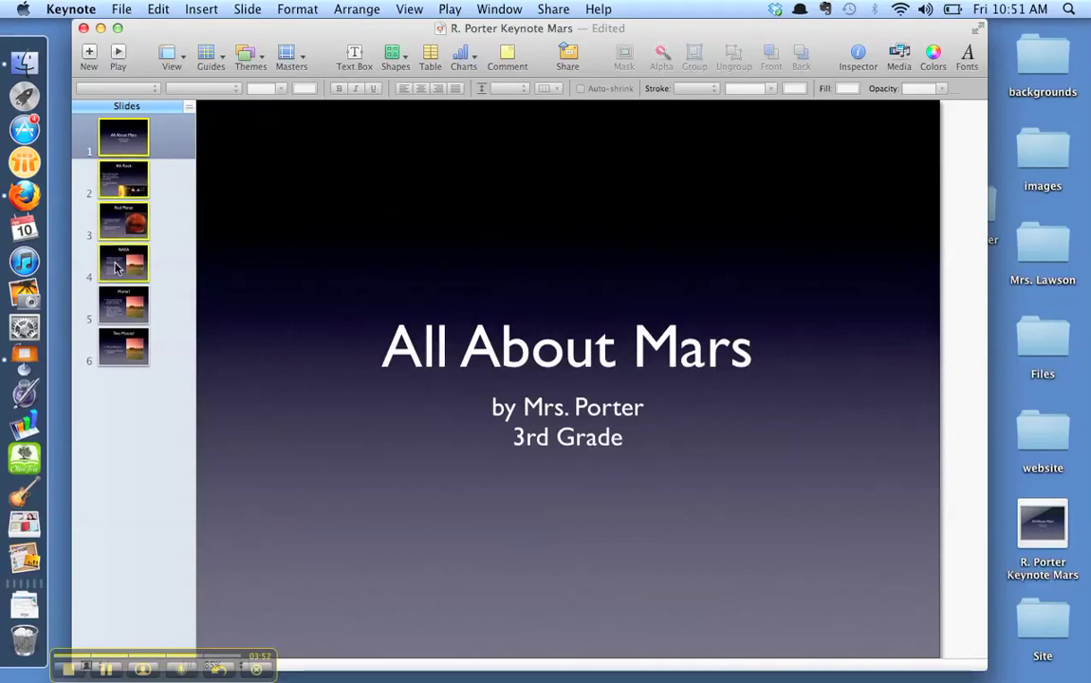
shift+click(114, 314)
shift+click(120, 354)
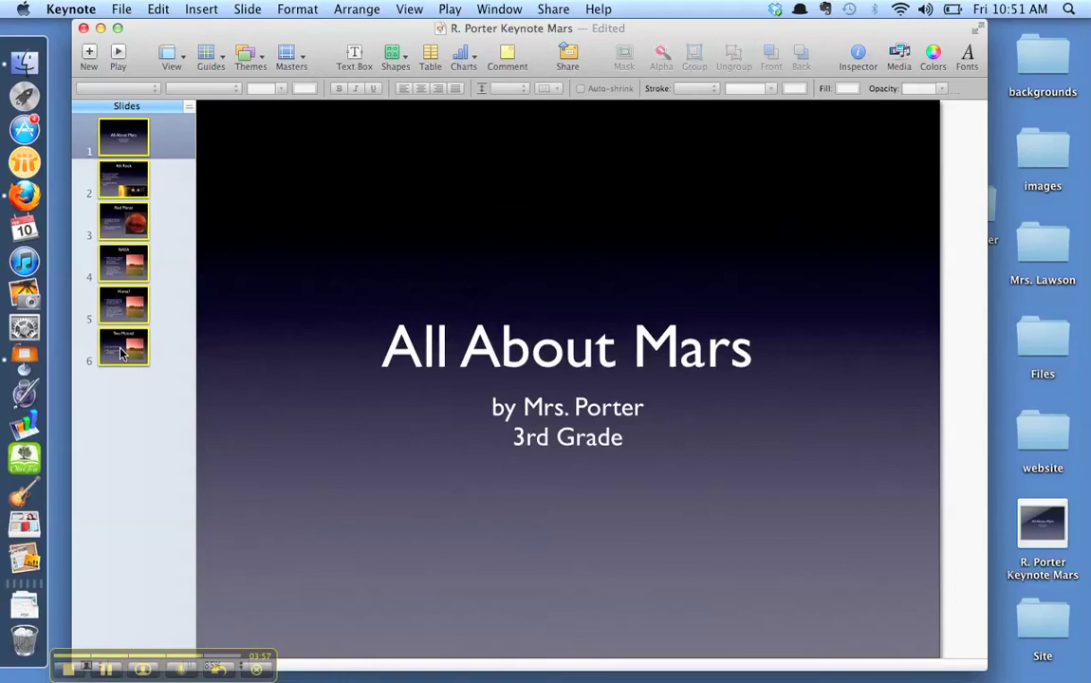
click(860, 55)
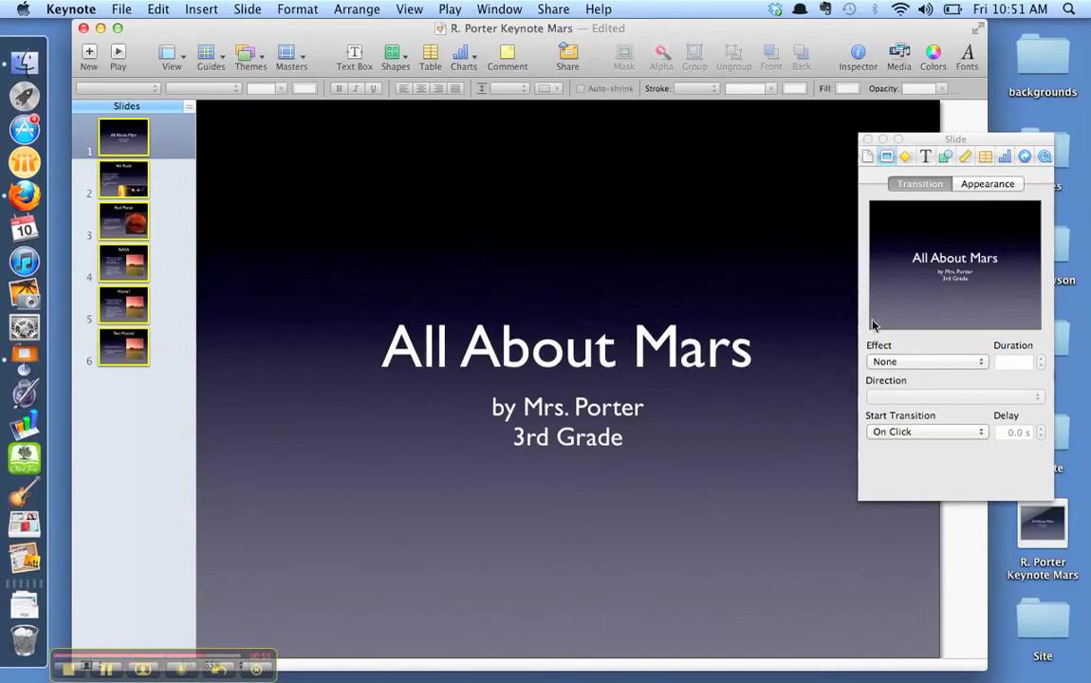
click(925, 362)
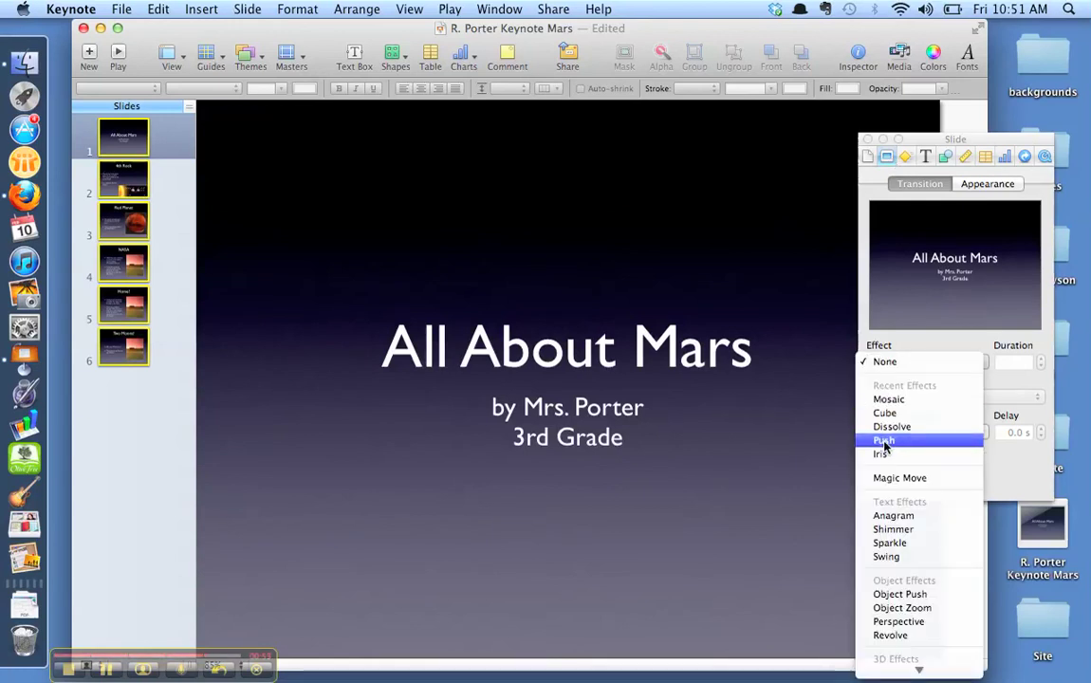
key(Escape)
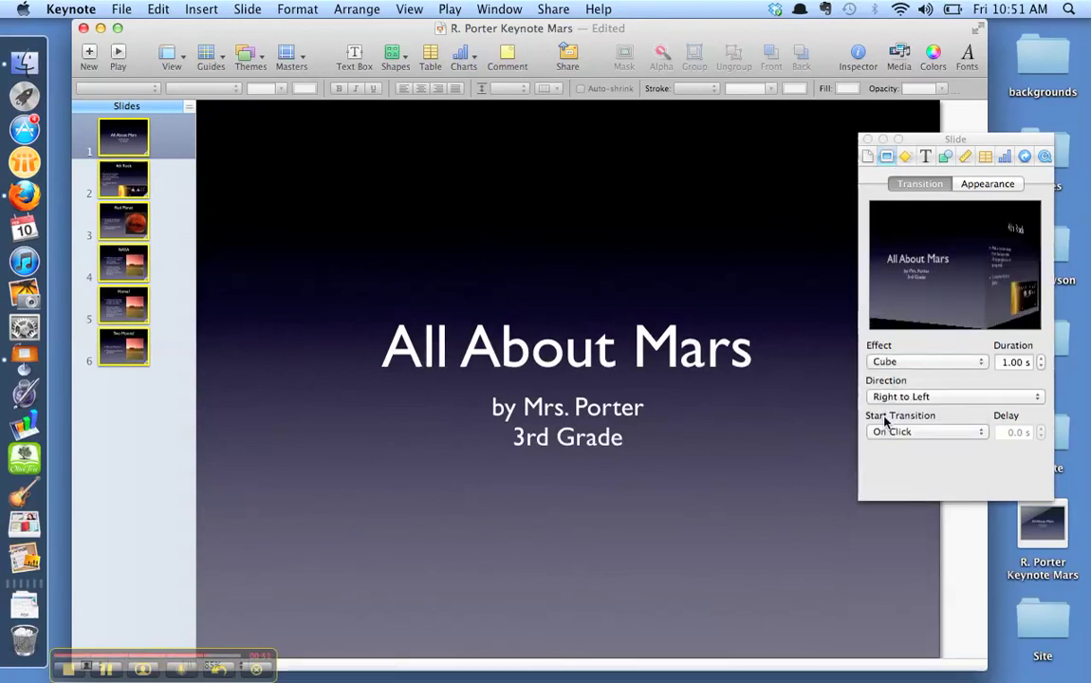
Step: Show the document's slideshow settings, then play the slideshow from the title slide and exit it
click(868, 155)
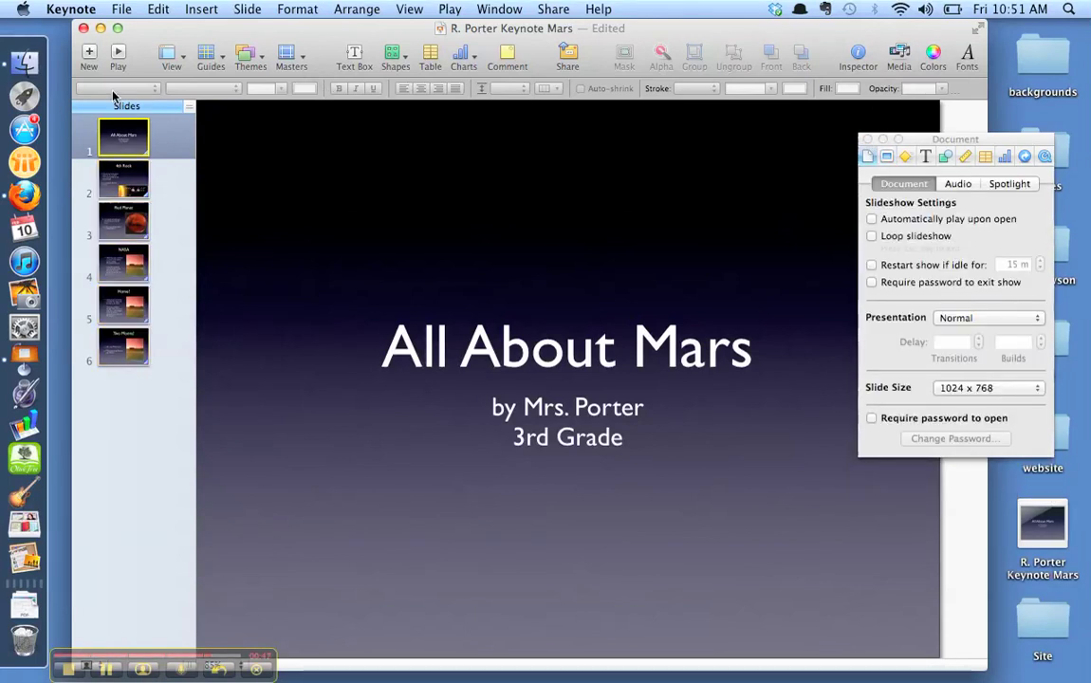
click(118, 59)
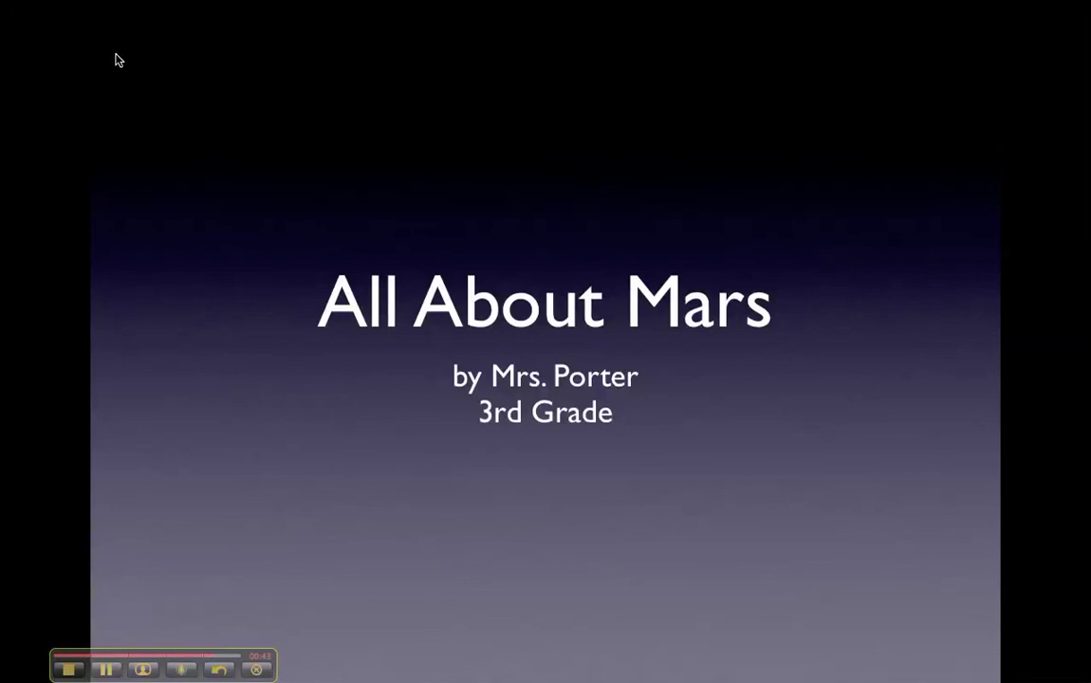
key(Escape)
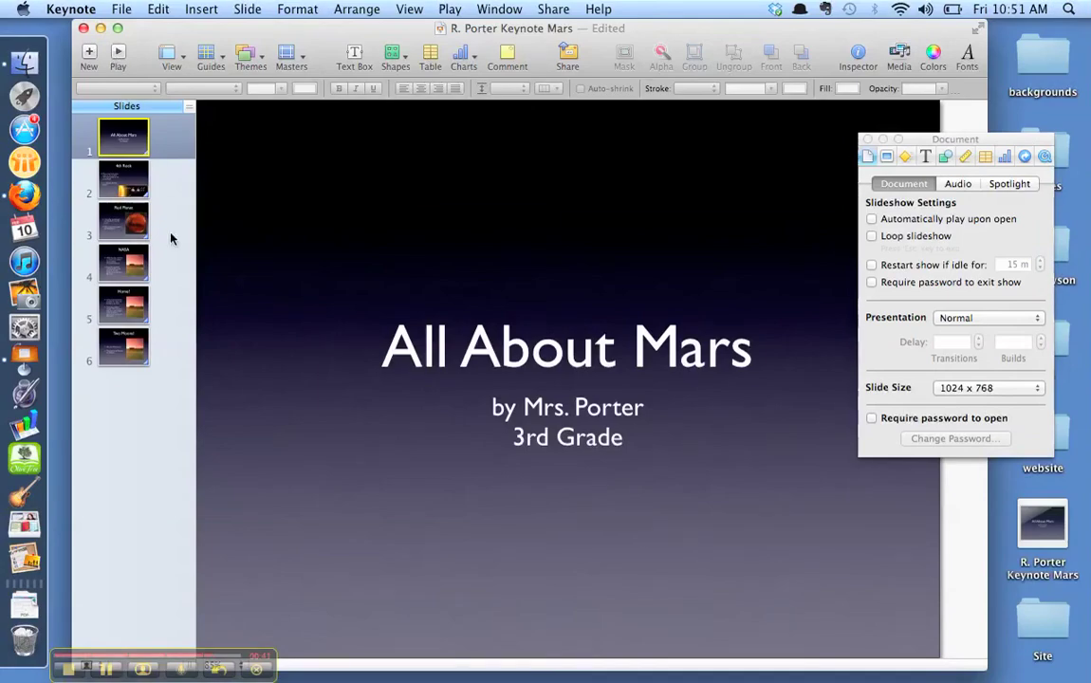